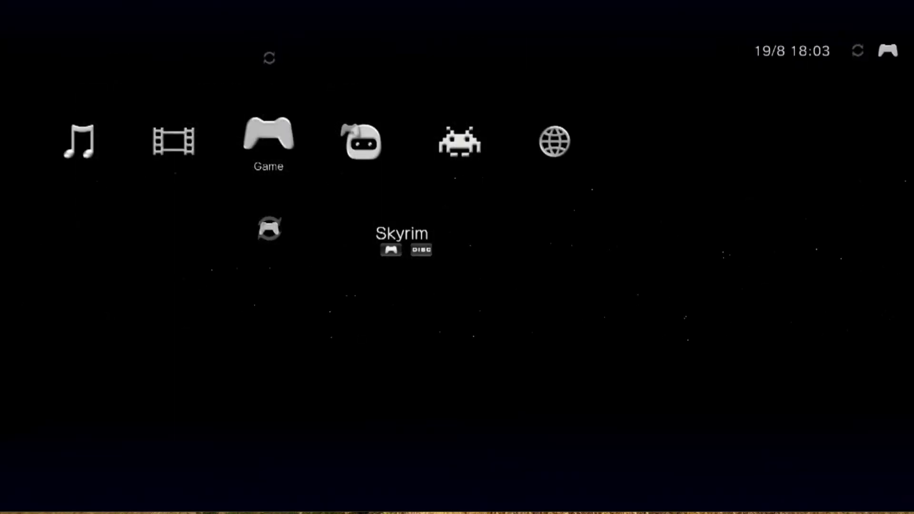
pyautogui.press('Up')
pyautogui.press('Down')
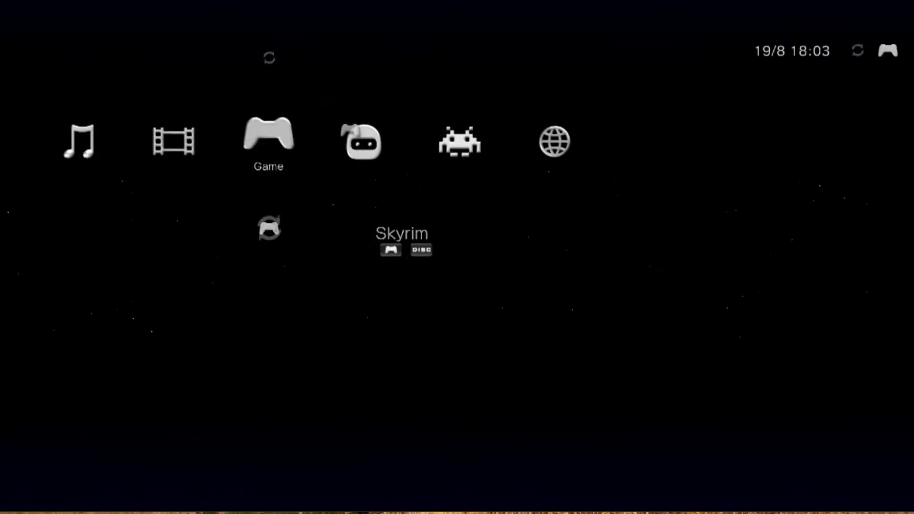
pyautogui.press('Up')
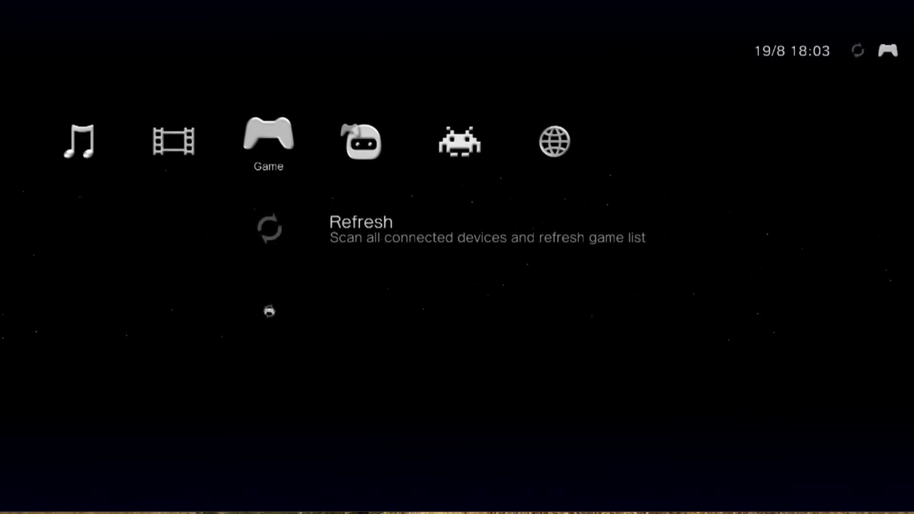
pyautogui.press('Down')
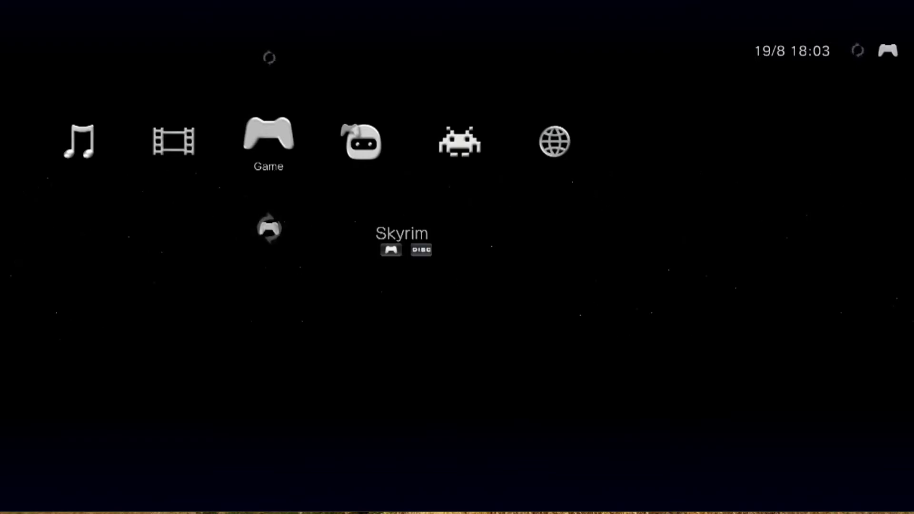
pyautogui.press('Up')
pyautogui.press('Down')
pyautogui.press('Up')
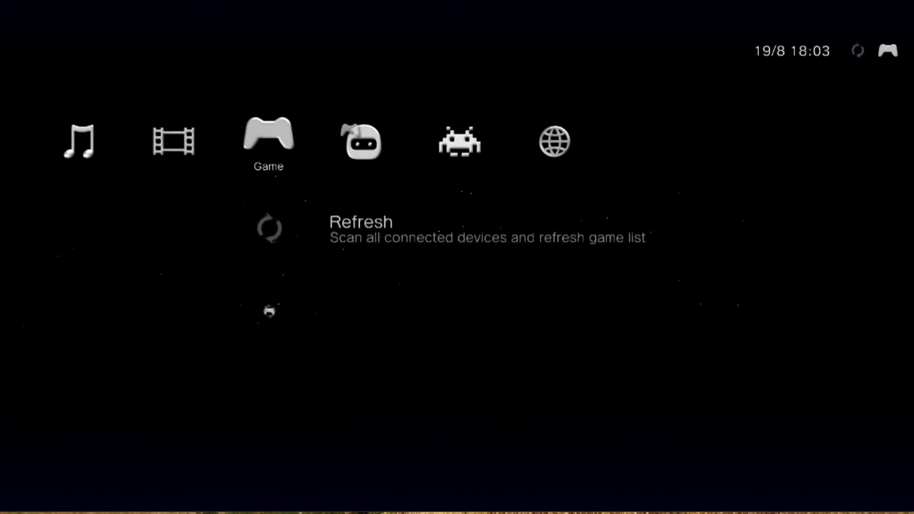
pyautogui.press('Down')
pyautogui.press('Up')
pyautogui.press('Down')
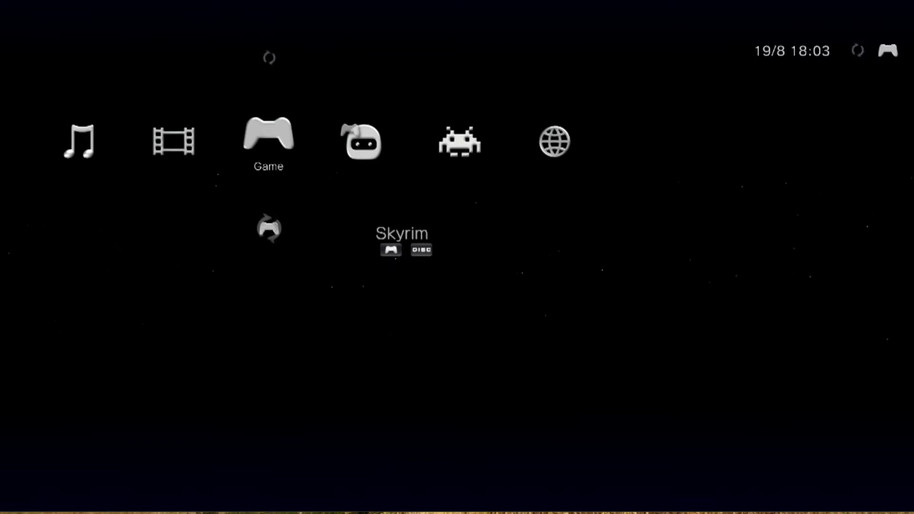
pyautogui.press('Up')
pyautogui.press('Right')
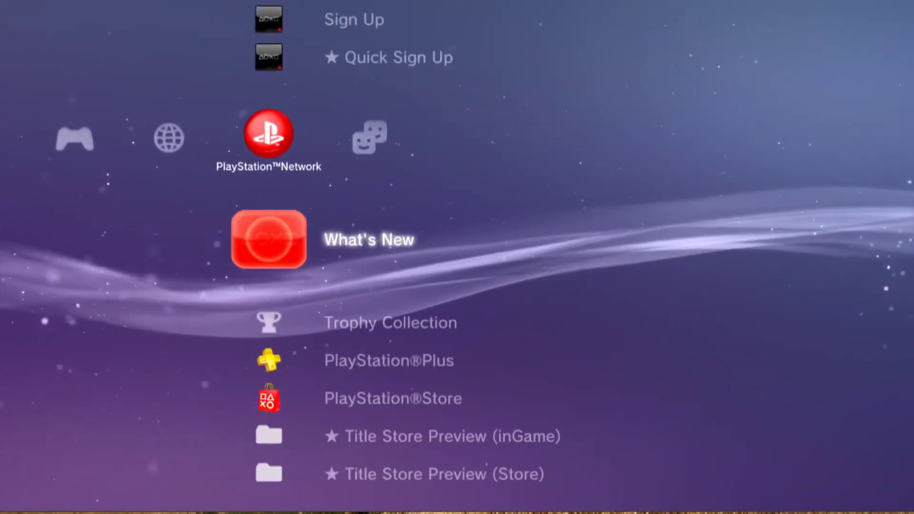
# Look through the options available for the Skyrim disc in the Game category
pyautogui.press('Left')
pyautogui.press('Left')
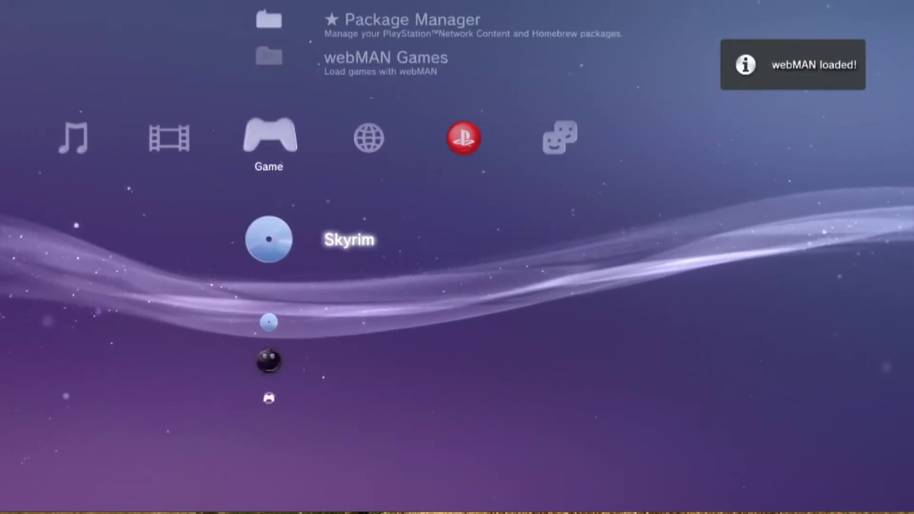
pyautogui.press('v')
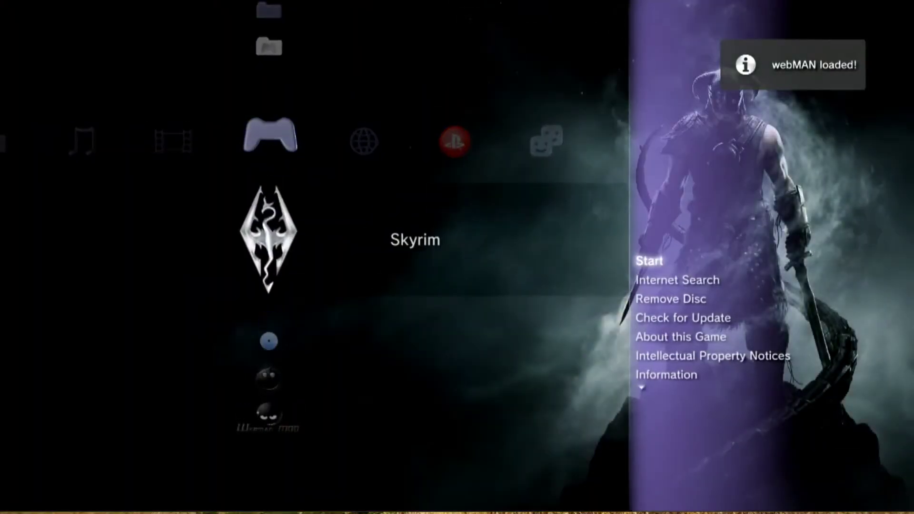
pyautogui.press('Down')
pyautogui.press('Down')
pyautogui.press('Down')
pyautogui.press('Up')
pyautogui.press('Escape')
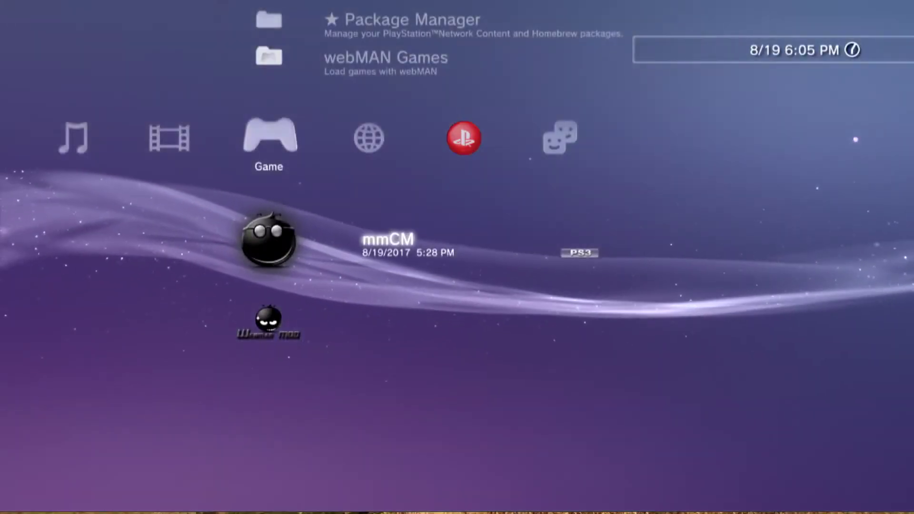
# Load Skyrim from the PLAYSTATION®3 folder of webMAN Games
pyautogui.press('Down')
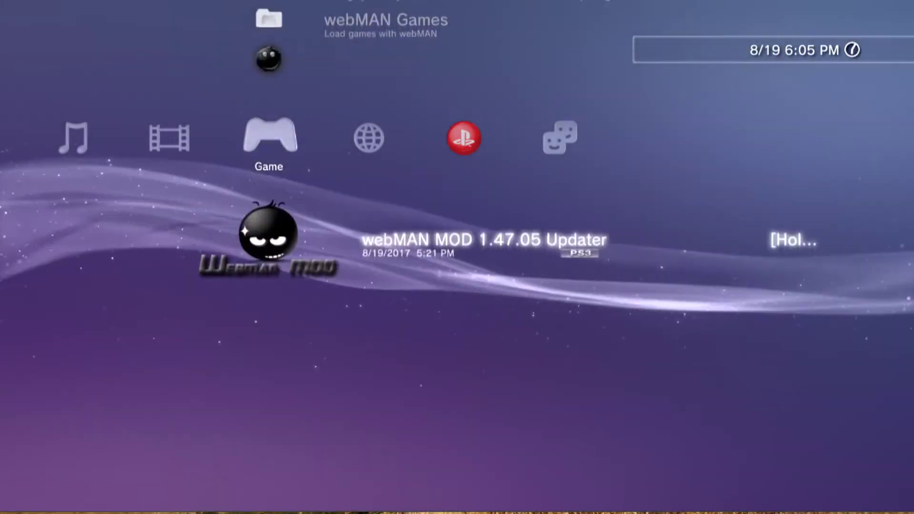
pyautogui.press('Up')
pyautogui.press('Up')
pyautogui.press('Return')
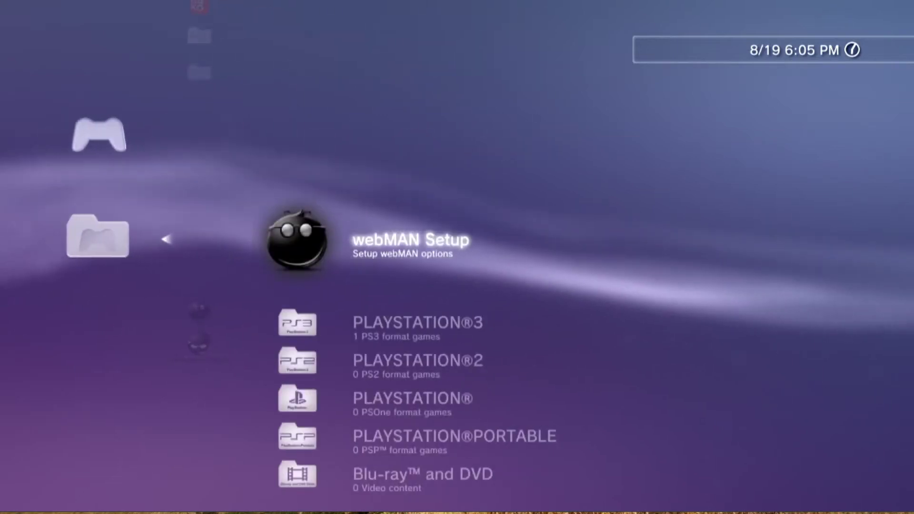
pyautogui.press('Down')
pyautogui.press('Return')
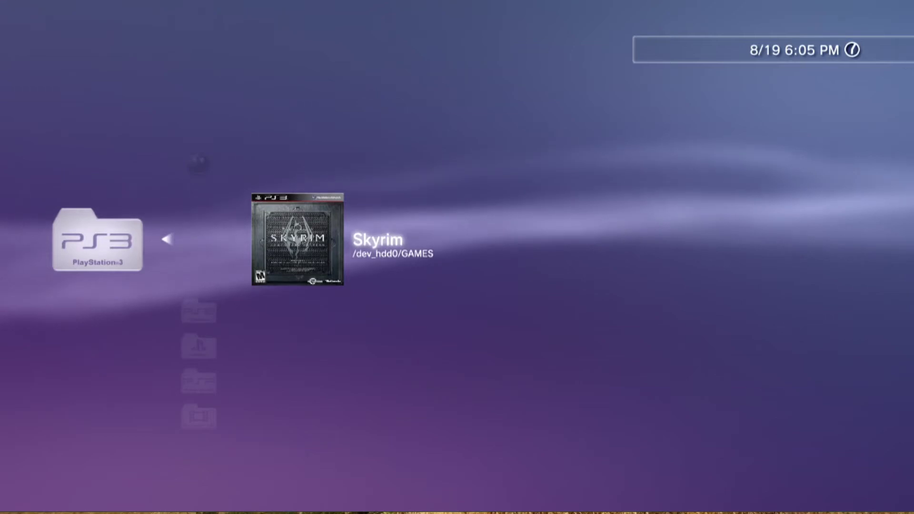
pyautogui.press('Return')
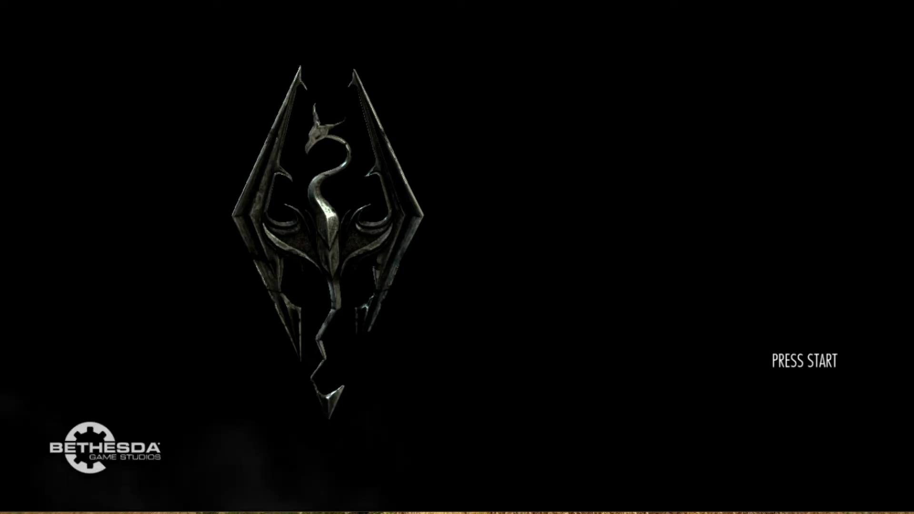
# Enter Skyrim's main menu from the title screen and look through its entries
pyautogui.press('Return')
pyautogui.press('Down')
pyautogui.press('Down')
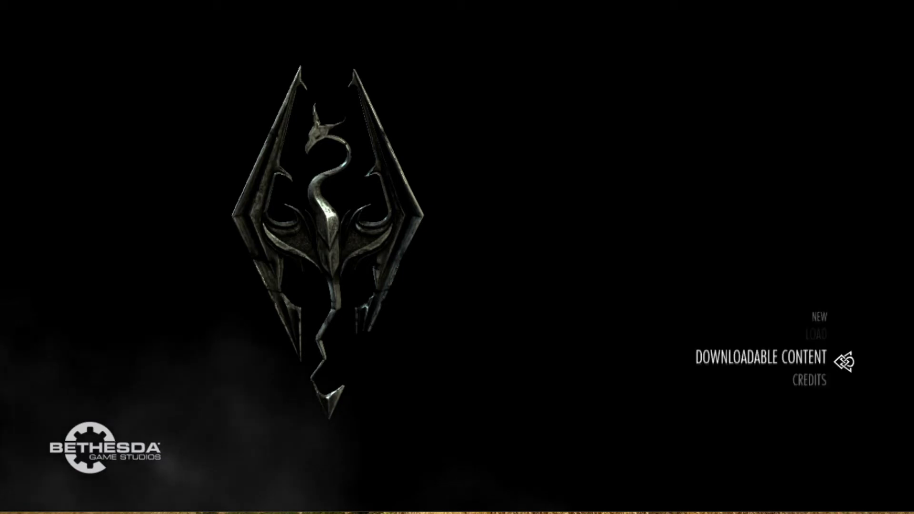
pyautogui.press('Up')
pyautogui.press('Up')
pyautogui.press('Down')
pyautogui.press('Down')
pyautogui.press('Up')
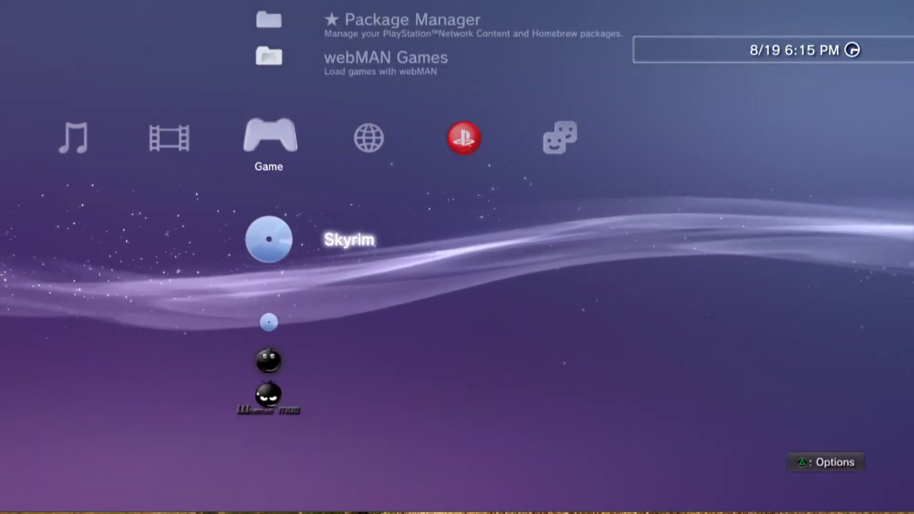
# Check the Skyrim disc for a game update and dismiss the result
pyautogui.press('Menu')
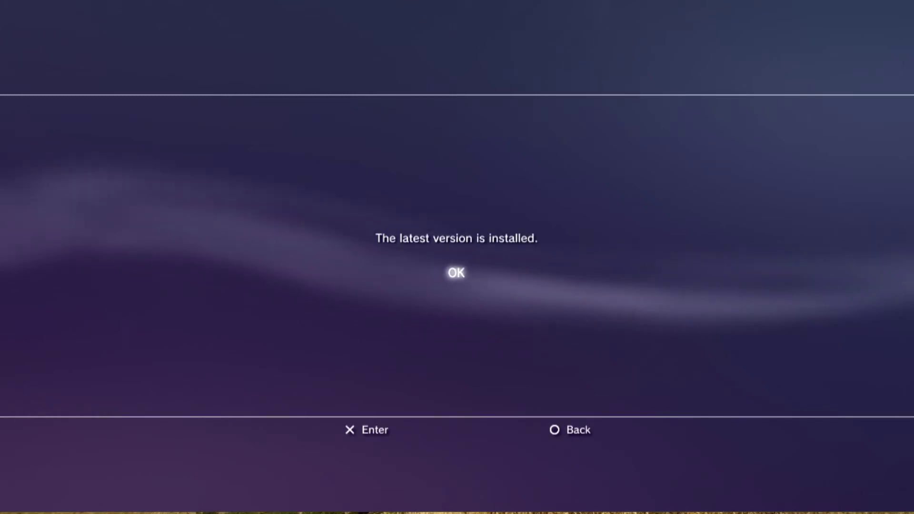
pyautogui.press('Return')
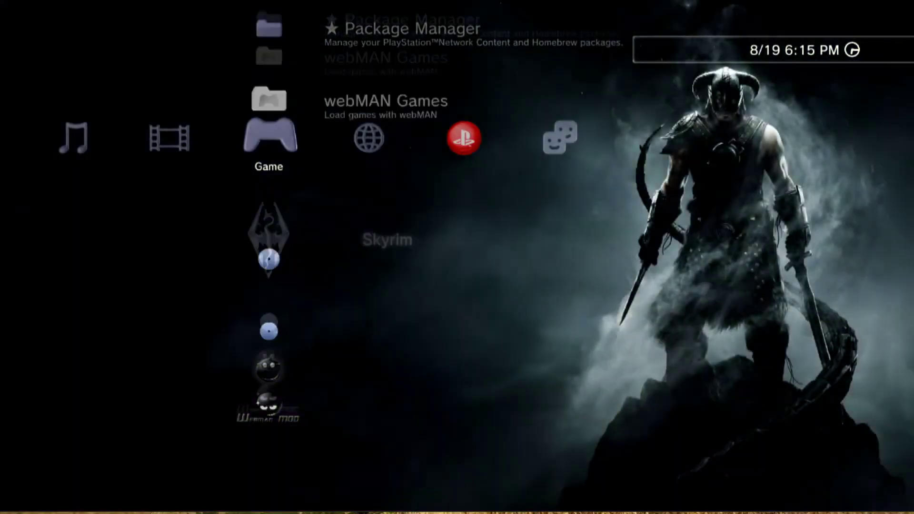
# Open Install Package Files in the Package Manager of the Game category
pyautogui.press('Up')
pyautogui.press('Up')
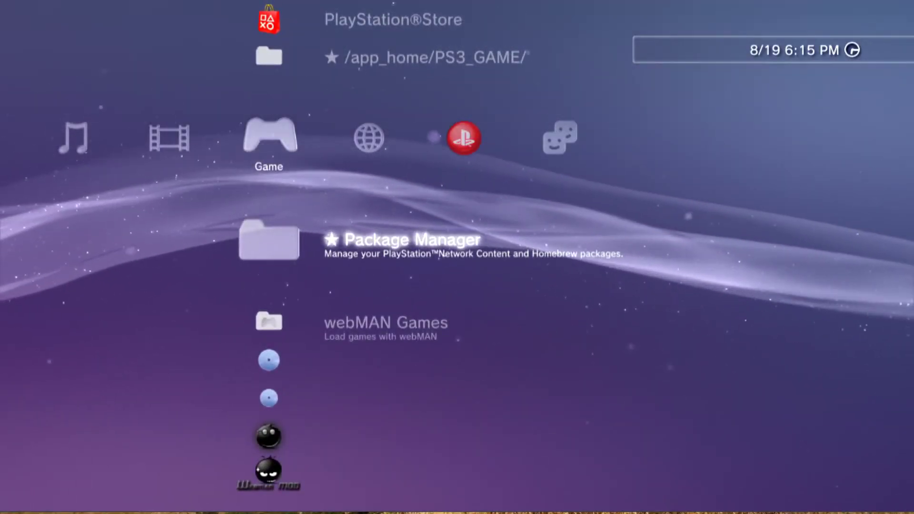
pyautogui.press('Return')
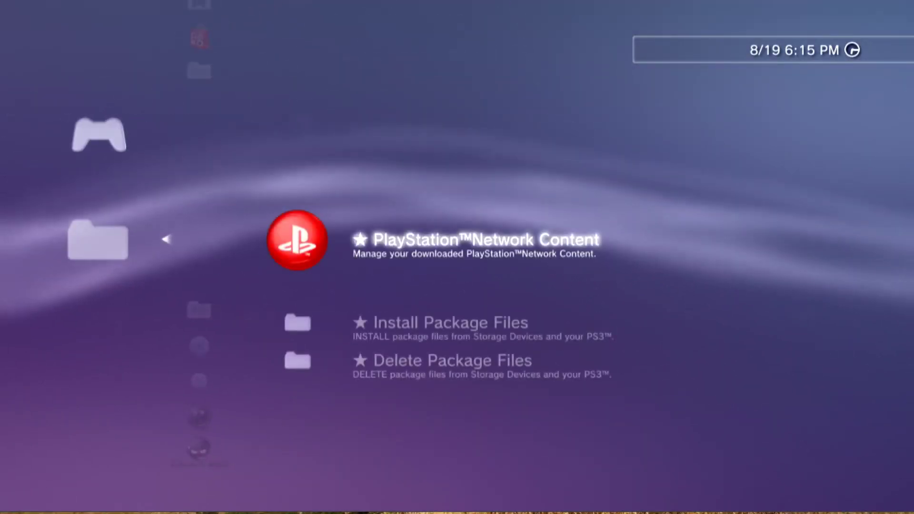
pyautogui.press('Down')
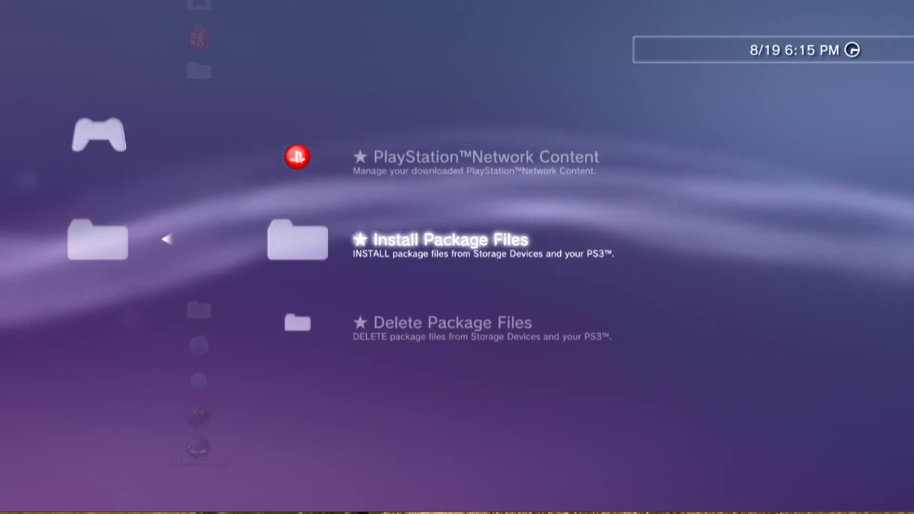
pyautogui.press('Return')
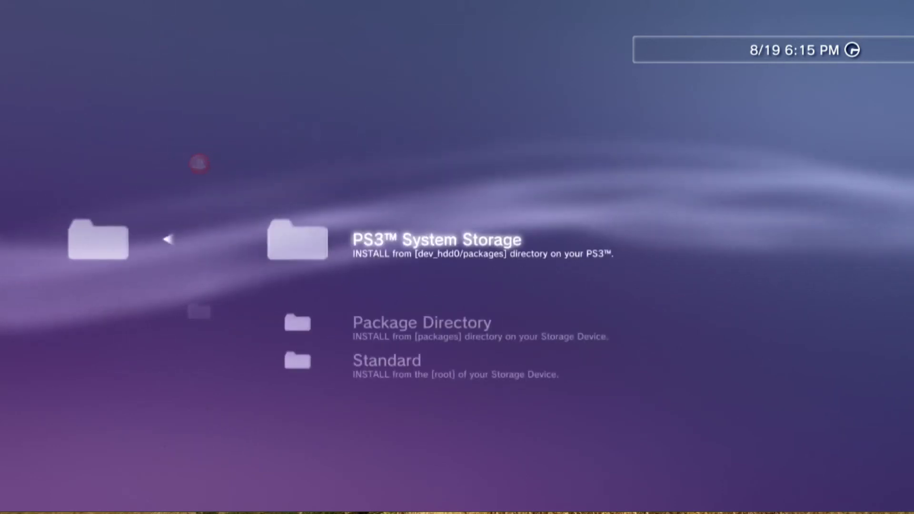
# Install the ArtemisPS3-GUI package from PS3 System Storage and leave the completed installation
pyautogui.press('Down')
pyautogui.press('Down')
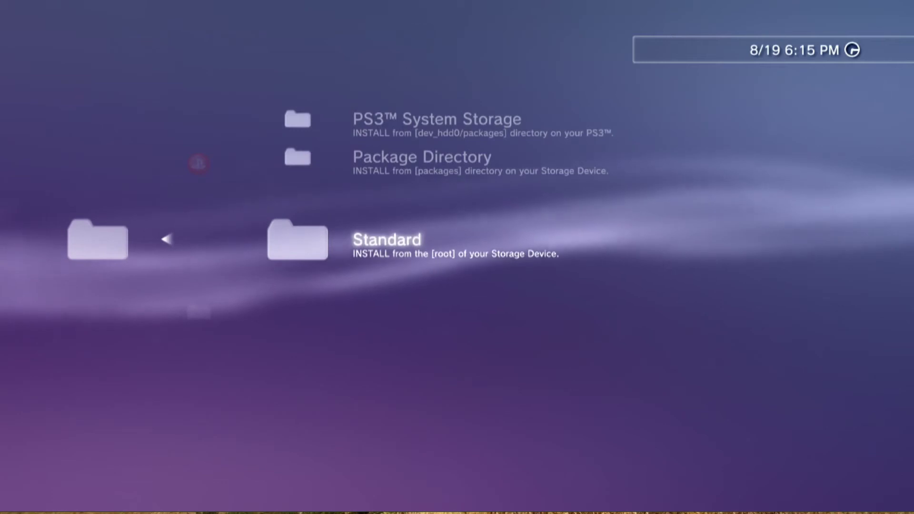
pyautogui.press('Up')
pyautogui.press('Up')
pyautogui.press('Down')
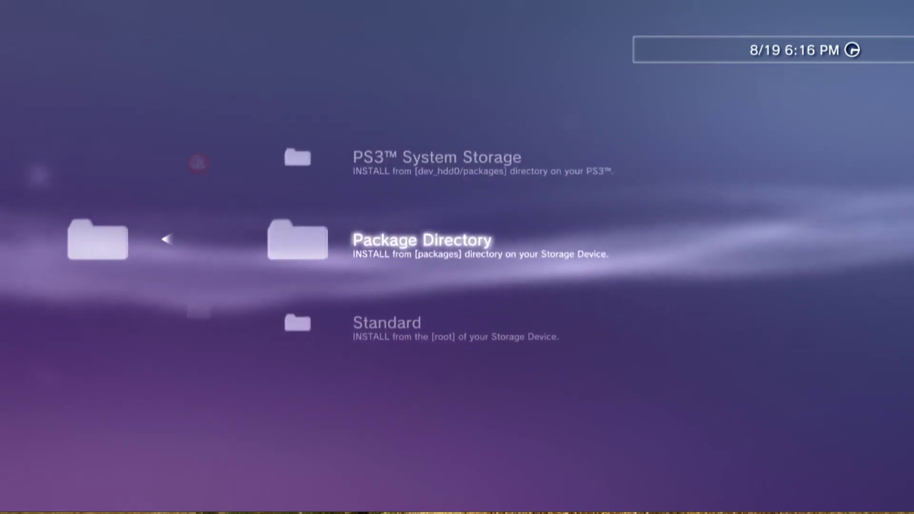
pyautogui.press('Return')
pyautogui.press('Down')
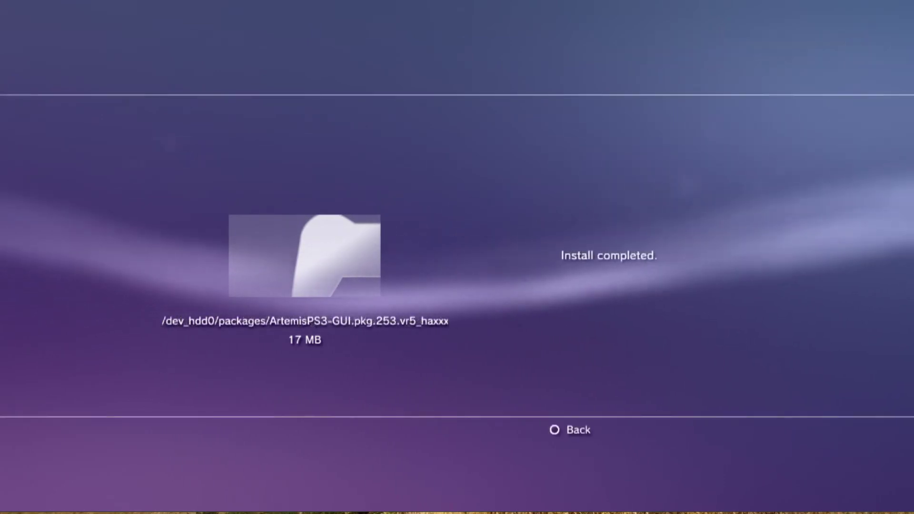
pyautogui.press('Escape')
# Launch Artemis from the Game category and open its Cheats user list
pyautogui.press('Down')
pyautogui.press('Down')
pyautogui.press('Down')
pyautogui.press('Down')
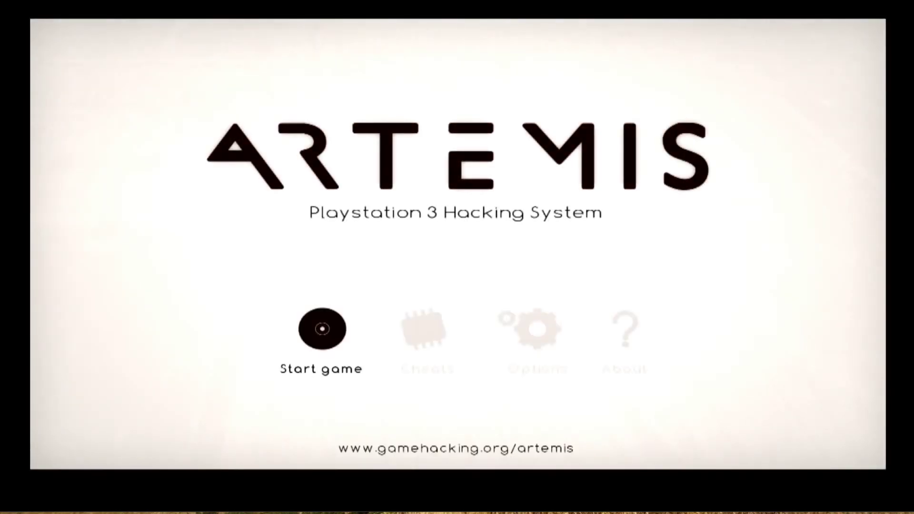
pyautogui.press('Right')
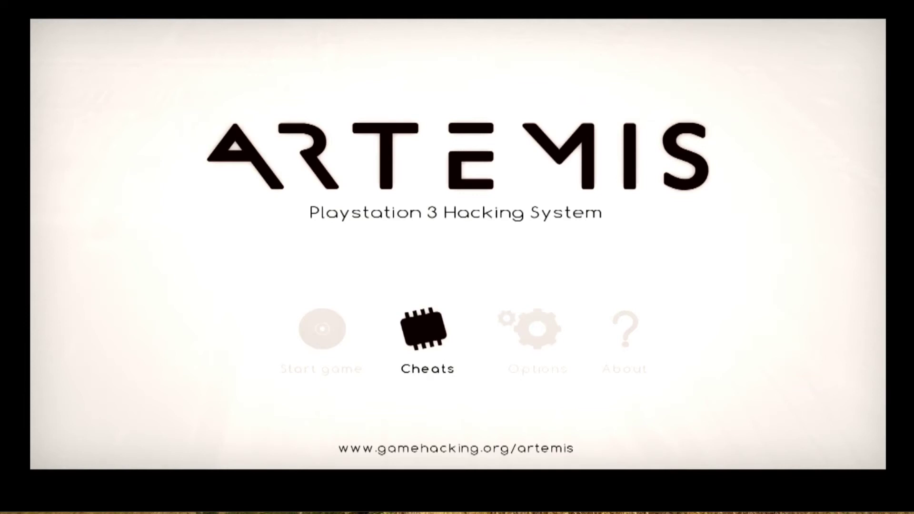
pyautogui.press('Return')
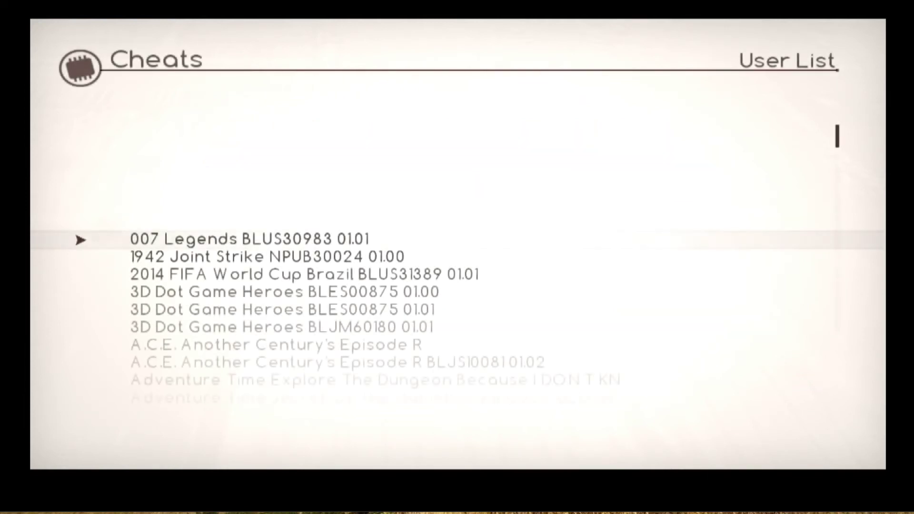
# Look through the game entries in the Cheats user list, from 007 Legends down to Doom 3 BFG Edition
pyautogui.press('Down')
pyautogui.press('Down')
pyautogui.press('Down')
pyautogui.press('Down')
pyautogui.press('Down')
pyautogui.press('Down')
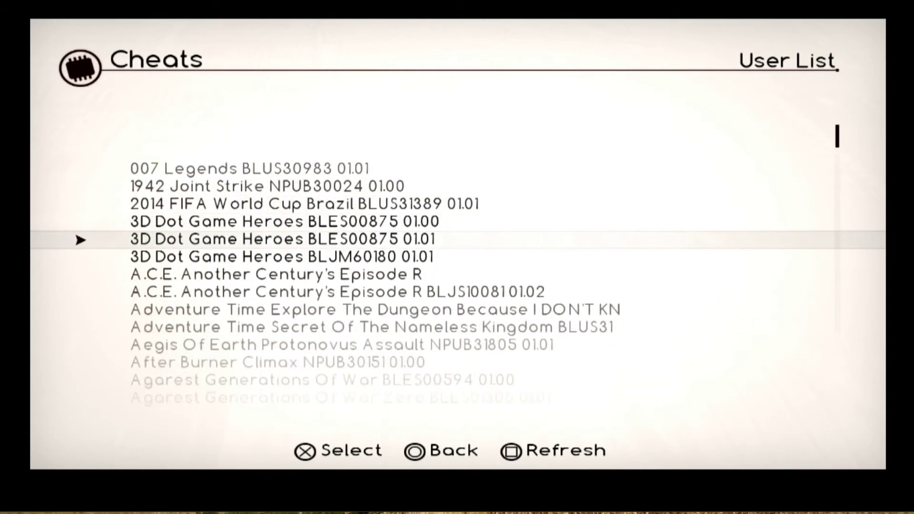
pyautogui.press('Down')
pyautogui.press('Down')
pyautogui.press('Down')
pyautogui.press('Down')
pyautogui.press('Down')
pyautogui.press('Down')
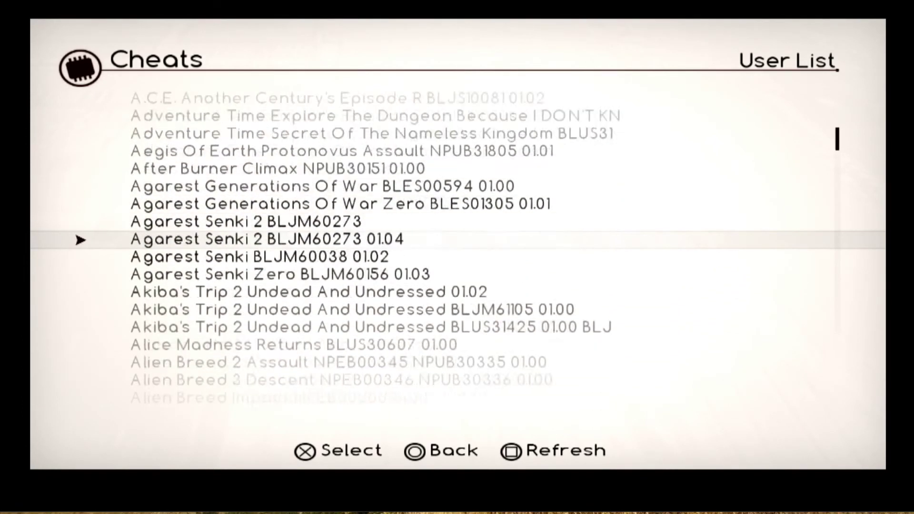
pyautogui.press('Down')
pyautogui.press('Down')
pyautogui.press('Down')
pyautogui.press('Down')
pyautogui.press('Down')
pyautogui.press('Down')
pyautogui.press('Down')
pyautogui.press('Down')
pyautogui.press('Down')
pyautogui.press('Down')
pyautogui.press('Down')
pyautogui.press('Down')
pyautogui.press('Down')
pyautogui.press('Down')
pyautogui.press('Down')
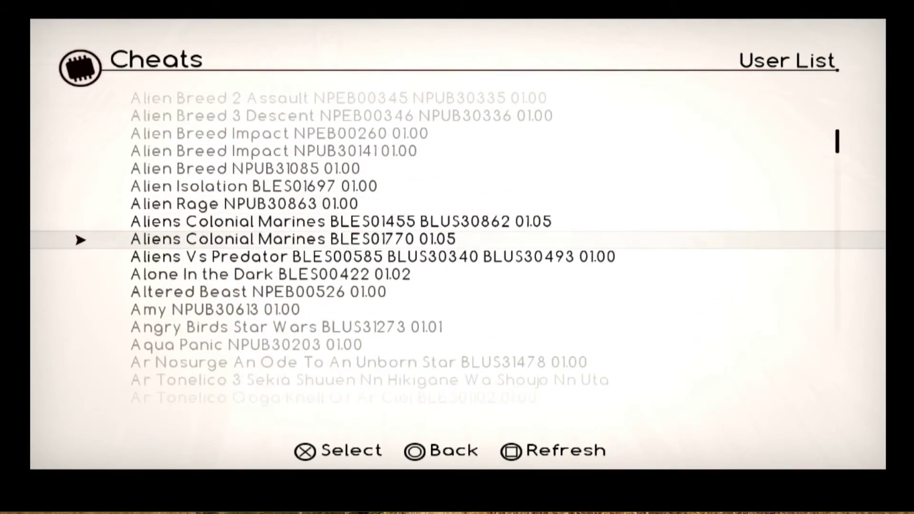
pyautogui.press('Down')
pyautogui.press('Down')
pyautogui.press('Down')
pyautogui.press('Down')
pyautogui.press('Down')
pyautogui.press('Down')
pyautogui.press('Down')
pyautogui.press('Down')
pyautogui.press('Down')
pyautogui.press('Down')
pyautogui.press('Down')
pyautogui.press('Down')
pyautogui.press('Down')
pyautogui.press('Down')
pyautogui.press('Down')
pyautogui.press('Down')
pyautogui.press('Down')
pyautogui.press('Down')
pyautogui.press('Down')
pyautogui.press('Down')
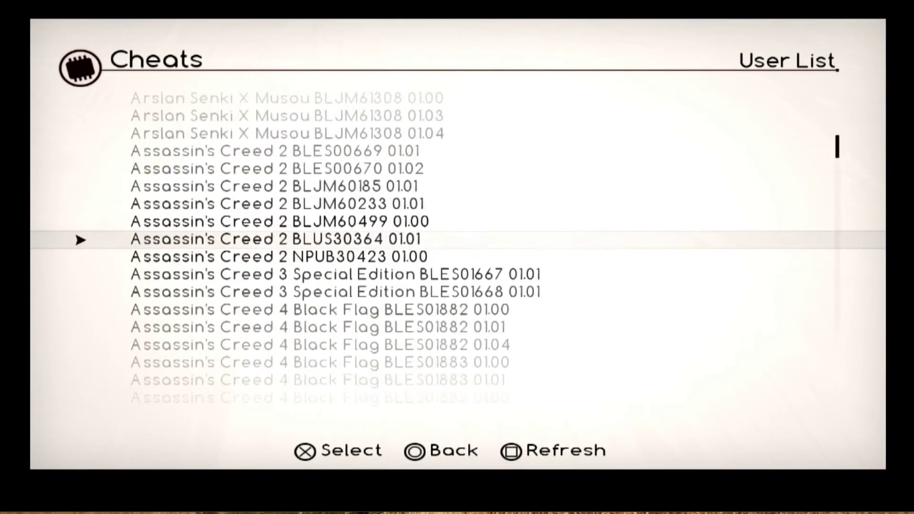
pyautogui.press('Down')
pyautogui.press('Down')
pyautogui.press('Down')
pyautogui.press('Down')
pyautogui.press('Down')
pyautogui.press('Down')
pyautogui.press('Down')
pyautogui.press('Down')
pyautogui.press('Down')
pyautogui.press('Down')
pyautogui.press('Down')
pyautogui.press('Down')
pyautogui.press('Down')
pyautogui.press('Down')
pyautogui.press('Down')
pyautogui.press('Down')
pyautogui.press('Down')
pyautogui.press('Down')
pyautogui.press('Down')
pyautogui.press('Down')
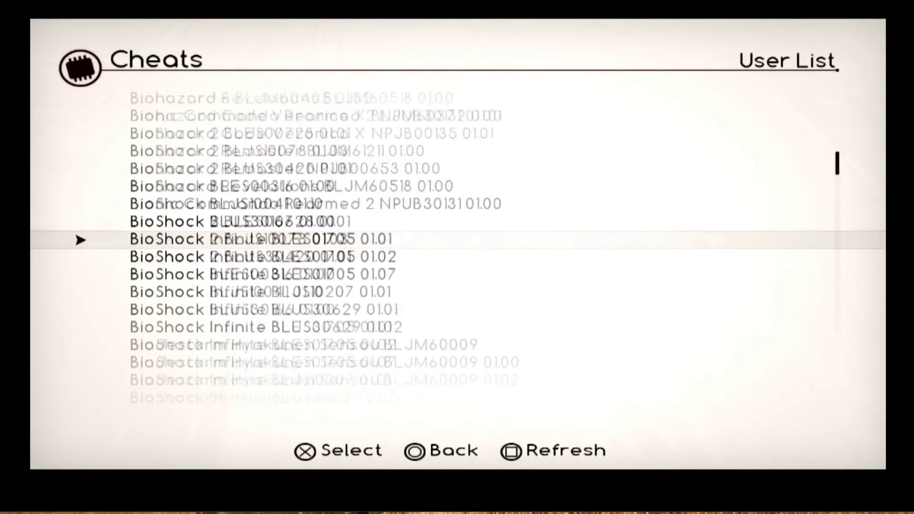
pyautogui.press('Down')
pyautogui.press('Down')
pyautogui.press('Down')
pyautogui.press('Down')
pyautogui.press('Down')
pyautogui.press('Down')
pyautogui.press('Down')
pyautogui.press('Down')
pyautogui.press('Down')
pyautogui.press('Down')
pyautogui.press('Down')
pyautogui.press('Down')
pyautogui.press('Down')
pyautogui.press('Down')
pyautogui.press('Down')
pyautogui.press('Down')
pyautogui.press('Down')
pyautogui.press('Down')
pyautogui.press('Down')
pyautogui.press('Down')
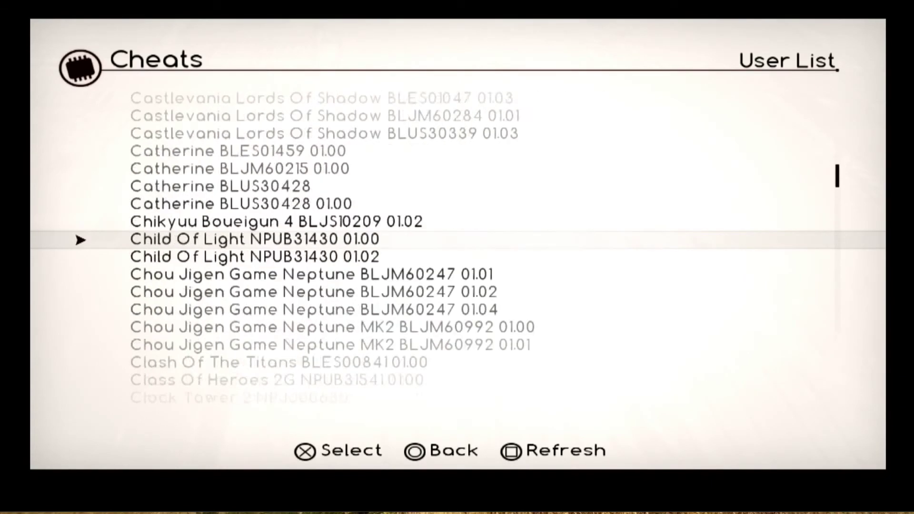
pyautogui.press('Down')
pyautogui.press('Down')
pyautogui.press('Down')
pyautogui.press('Down')
pyautogui.press('Down')
pyautogui.press('Down')
pyautogui.press('Down')
pyautogui.press('Down')
pyautogui.press('Down')
pyautogui.press('Down')
pyautogui.press('Down')
pyautogui.press('Down')
pyautogui.press('Down')
pyautogui.press('Down')
pyautogui.press('Down')
pyautogui.press('Down')
pyautogui.press('Down')
pyautogui.press('Down')
pyautogui.press('Down')
pyautogui.press('Down')
pyautogui.press('Down')
pyautogui.press('Down')
pyautogui.press('Down')
pyautogui.press('Down')
pyautogui.press('Down')
pyautogui.press('Down')
pyautogui.press('Down')
pyautogui.press('Down')
pyautogui.press('Down')
pyautogui.press('Down')
pyautogui.press('Down')
pyautogui.press('Down')
pyautogui.press('Down')
pyautogui.press('Down')
pyautogui.press('Down')
pyautogui.press('Down')
pyautogui.press('Down')
pyautogui.press('Down')
pyautogui.press('Down')
pyautogui.press('Down')
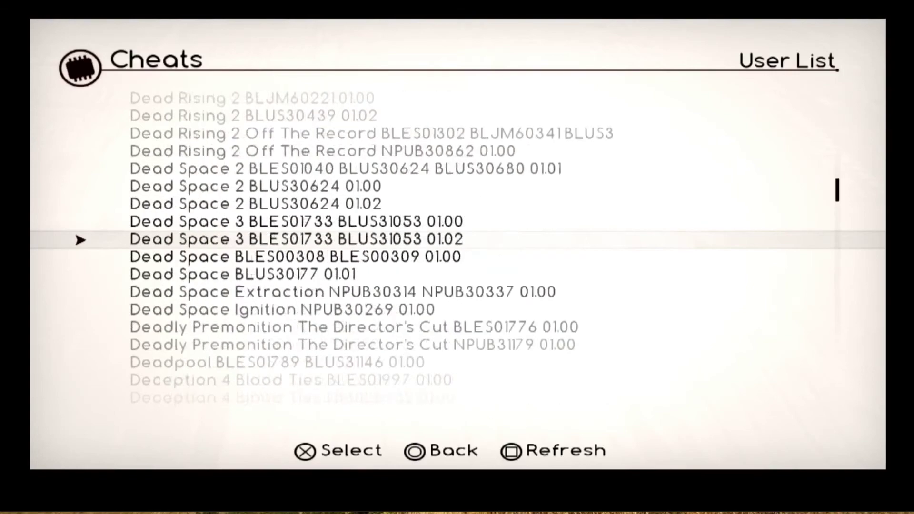
pyautogui.press('Down')
pyautogui.press('Down')
pyautogui.press('Down')
pyautogui.press('Down')
pyautogui.press('Down')
pyautogui.press('Down')
pyautogui.press('Down')
pyautogui.press('Down')
pyautogui.press('Down')
pyautogui.press('Down')
pyautogui.press('Down')
pyautogui.press('Down')
pyautogui.press('Down')
pyautogui.press('Down')
pyautogui.press('Down')
pyautogui.press('Down')
pyautogui.press('Down')
pyautogui.press('Down')
pyautogui.press('Down')
pyautogui.press('Down')
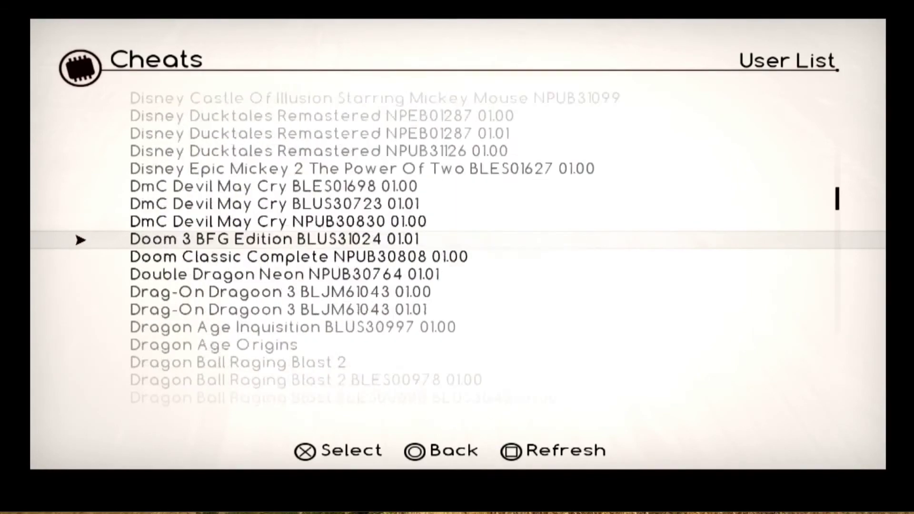
# Find The Elder Scrolls 5 Skyrim Legendary Edition BLUS31202 in the Cheats user list and open its cheats
pyautogui.press('Down')
pyautogui.press('Down')
pyautogui.press('Down')
pyautogui.press('Down')
pyautogui.press('Down')
pyautogui.press('Down')
pyautogui.press('Down')
pyautogui.press('Down')
pyautogui.press('Down')
pyautogui.press('Down')
pyautogui.press('Down')
pyautogui.press('Down')
pyautogui.press('Down')
pyautogui.press('Down')
pyautogui.press('Down')
pyautogui.press('Down')
pyautogui.press('Down')
pyautogui.press('Down')
pyautogui.press('Down')
pyautogui.press('Down')
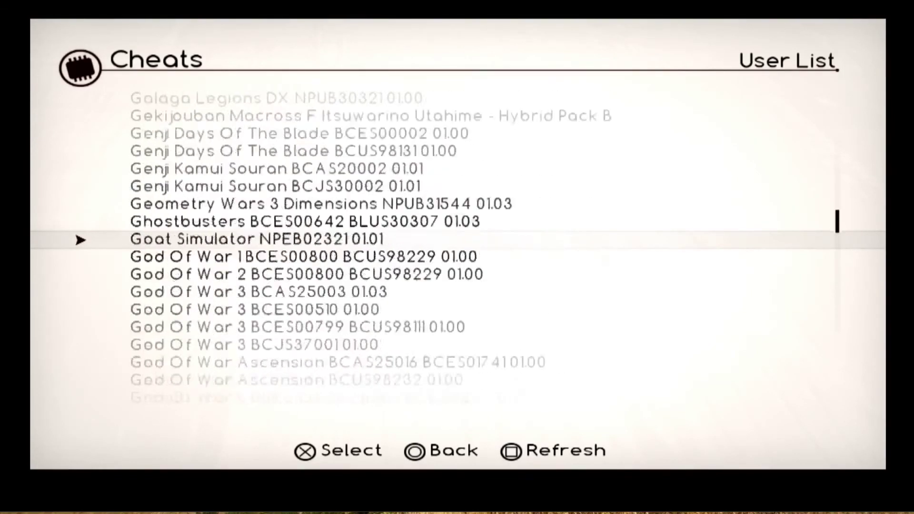
pyautogui.press('Down')
pyautogui.press('Down')
pyautogui.press('Down')
pyautogui.press('Down')
pyautogui.press('Down')
pyautogui.press('Down')
pyautogui.press('Down')
pyautogui.press('Down')
pyautogui.press('Down')
pyautogui.press('Down')
pyautogui.press('Down')
pyautogui.press('Down')
pyautogui.press('Down')
pyautogui.press('Down')
pyautogui.press('Down')
pyautogui.press('Down')
pyautogui.press('Down')
pyautogui.press('Down')
pyautogui.press('Down')
pyautogui.press('Down')
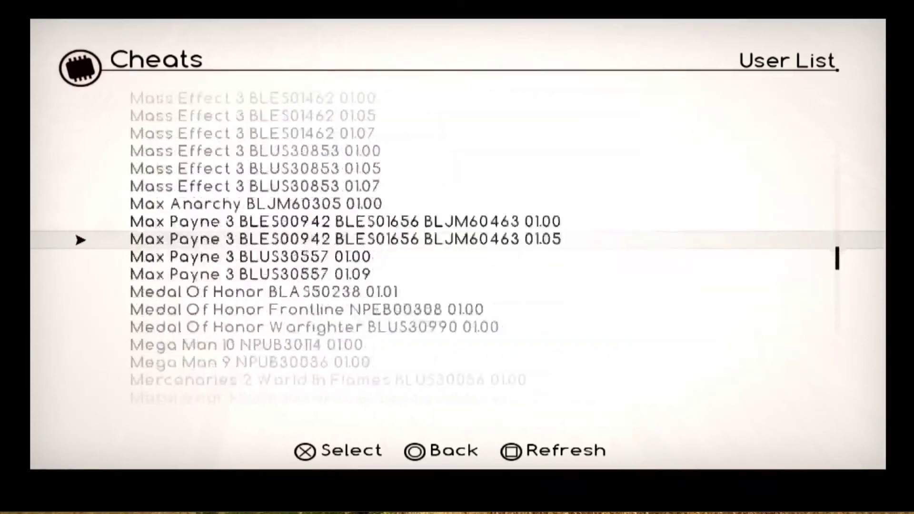
pyautogui.press('Down')
pyautogui.press('Down')
pyautogui.press('Down')
pyautogui.press('Down')
pyautogui.press('Down')
pyautogui.press('Down')
pyautogui.press('Down')
pyautogui.press('Down')
pyautogui.press('Down')
pyautogui.press('Down')
pyautogui.press('Down')
pyautogui.press('Down')
pyautogui.press('Down')
pyautogui.press('Down')
pyautogui.press('Down')
pyautogui.press('Down')
pyautogui.press('Down')
pyautogui.press('Down')
pyautogui.press('Down')
pyautogui.press('Down')
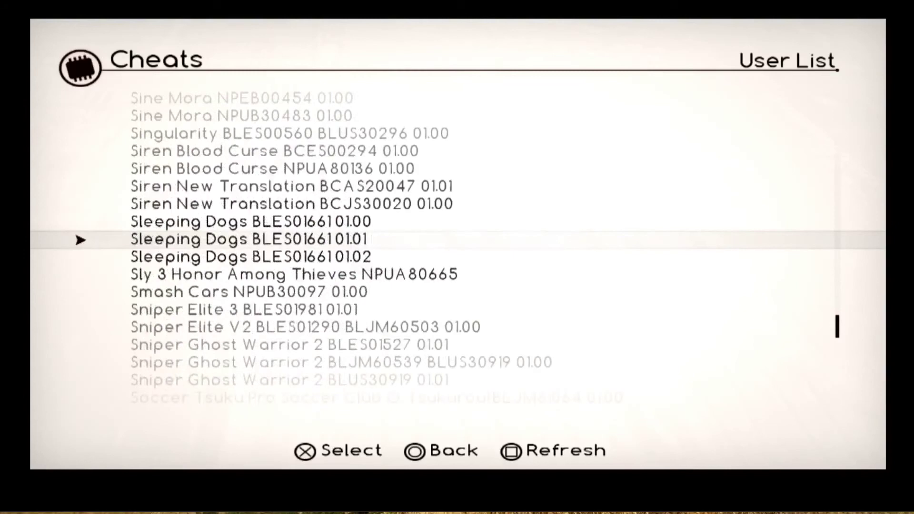
pyautogui.press('Down')
pyautogui.press('Down')
pyautogui.press('Down')
pyautogui.press('Down')
pyautogui.press('Down')
pyautogui.press('Down')
pyautogui.press('Down')
pyautogui.press('Down')
pyautogui.press('Down')
pyautogui.press('Down')
pyautogui.press('Down')
pyautogui.press('Down')
pyautogui.press('Down')
pyautogui.press('Down')
pyautogui.press('Down')
pyautogui.press('Down')
pyautogui.press('Down')
pyautogui.press('Down')
pyautogui.press('Down')
pyautogui.press('Down')
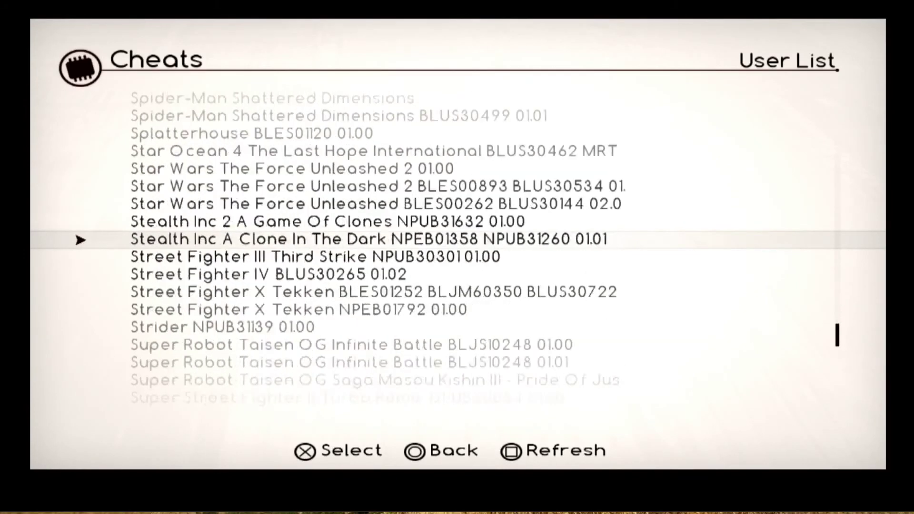
pyautogui.press('Down')
pyautogui.press('Down')
pyautogui.press('Down')
pyautogui.press('Down')
pyautogui.press('Down')
pyautogui.press('Down')
pyautogui.press('Down')
pyautogui.press('Down')
pyautogui.press('Down')
pyautogui.press('Down')
pyautogui.press('Down')
pyautogui.press('Down')
pyautogui.press('Down')
pyautogui.press('Down')
pyautogui.press('Down')
pyautogui.press('Down')
pyautogui.press('Down')
pyautogui.press('Down')
pyautogui.press('Down')
pyautogui.press('Down')
pyautogui.press('Down')
pyautogui.press('Down')
pyautogui.press('Down')
pyautogui.press('Down')
pyautogui.press('Down')
pyautogui.press('Down')
pyautogui.press('Down')
pyautogui.press('Down')
pyautogui.press('Down')
pyautogui.press('Down')
pyautogui.press('Down')
pyautogui.press('Down')
pyautogui.press('Down')
pyautogui.press('Down')
pyautogui.press('Down')
pyautogui.press('Down')
pyautogui.press('Down')
pyautogui.press('Down')
pyautogui.press('Down')
pyautogui.press('Down')
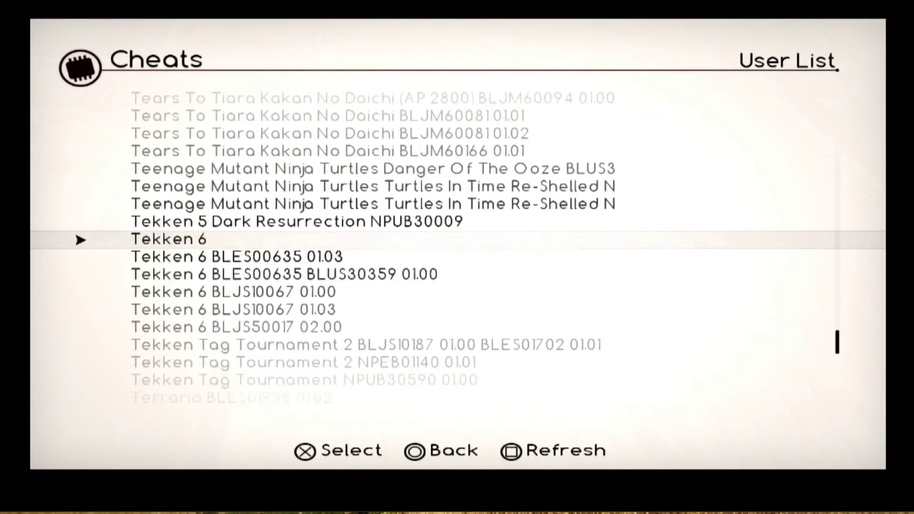
pyautogui.press('Down')
pyautogui.press('Down')
pyautogui.press('Down')
pyautogui.press('Down')
pyautogui.press('Down')
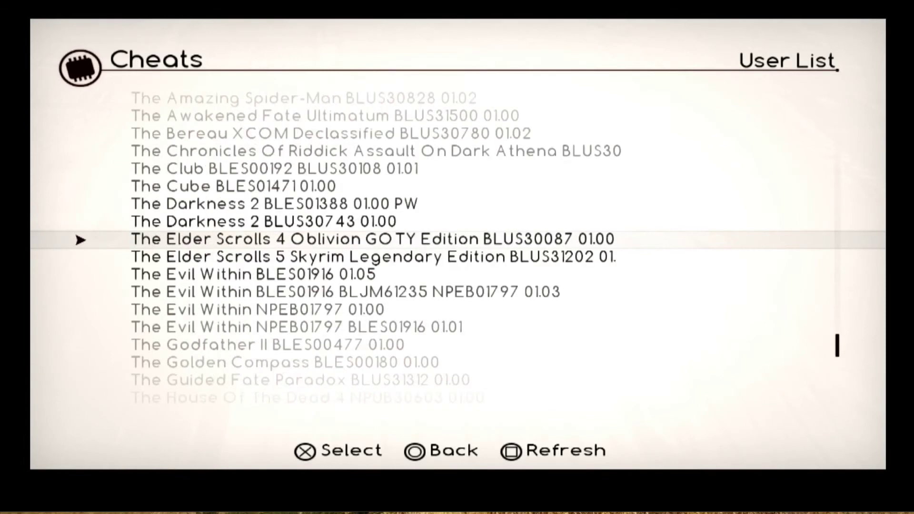
pyautogui.press('Down')
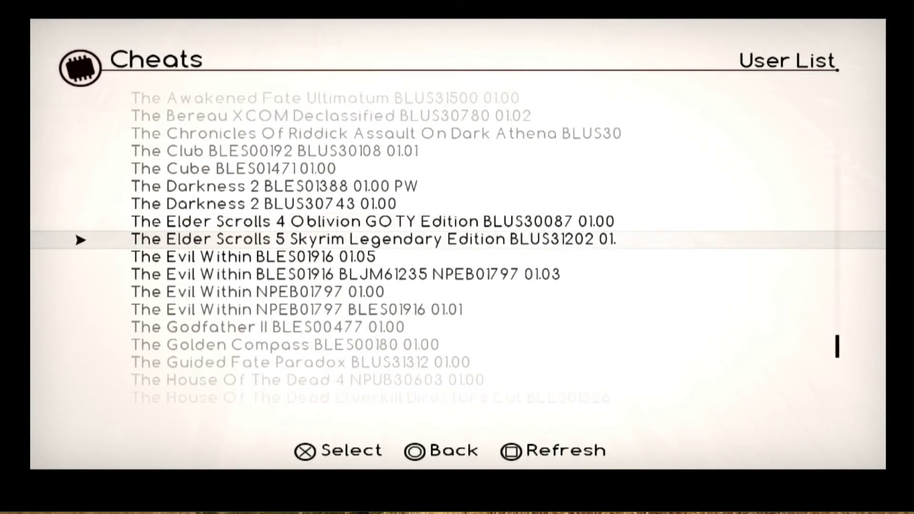
pyautogui.press('Return')
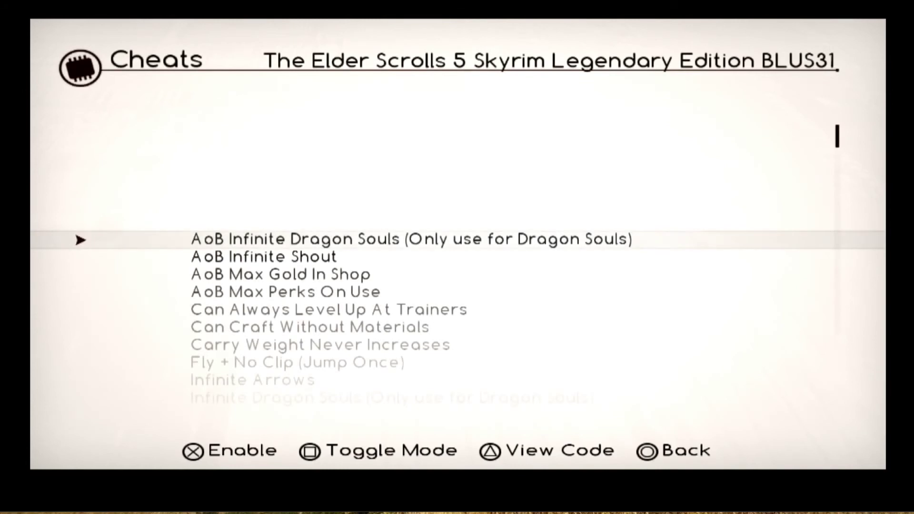
# Enable the four AoB cheats for Skyrim: Infinite Dragon Souls, Infinite Shout, Max Gold In Shop and Max Perks On Use
pyautogui.press('Return')
pyautogui.press('Down')
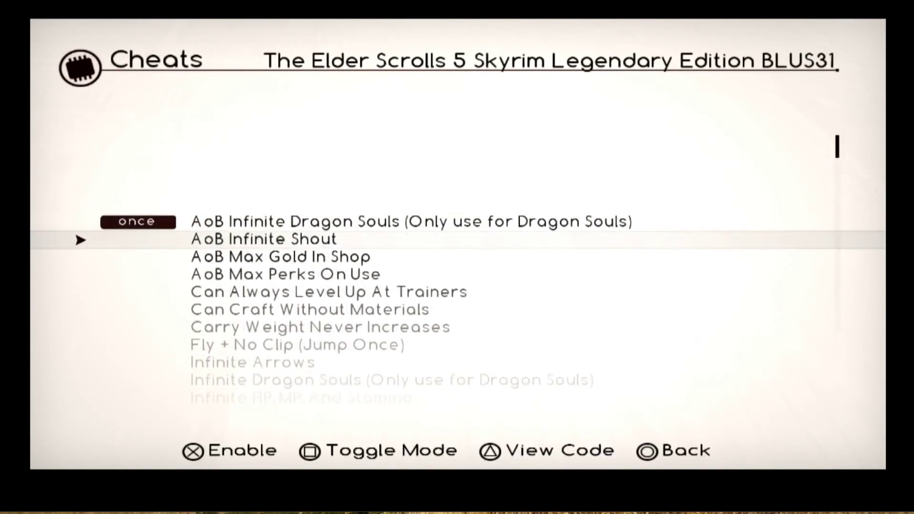
pyautogui.press('Return')
pyautogui.press('Down')
pyautogui.press('Return')
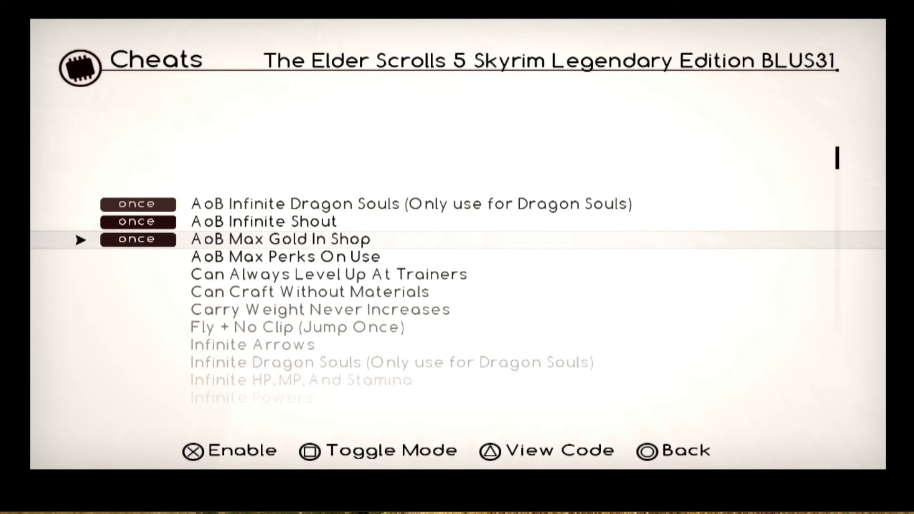
pyautogui.press('Down')
pyautogui.press('Return')
pyautogui.press('Down')
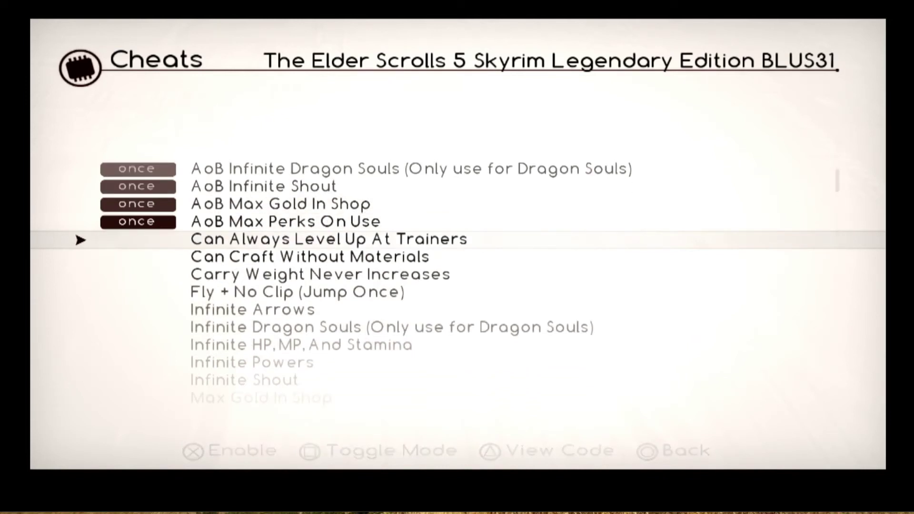
# Enable the Can Always Level Up At Trainers, Can Craft Without Materials and Carry Weight Never Increases cheats
pyautogui.press('Up')
pyautogui.press('Up')
pyautogui.press('Up')
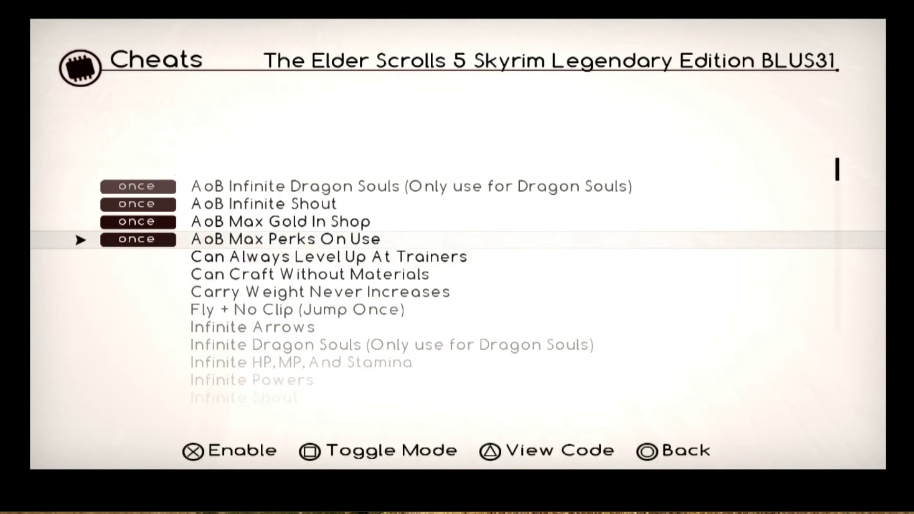
pyautogui.press('Down')
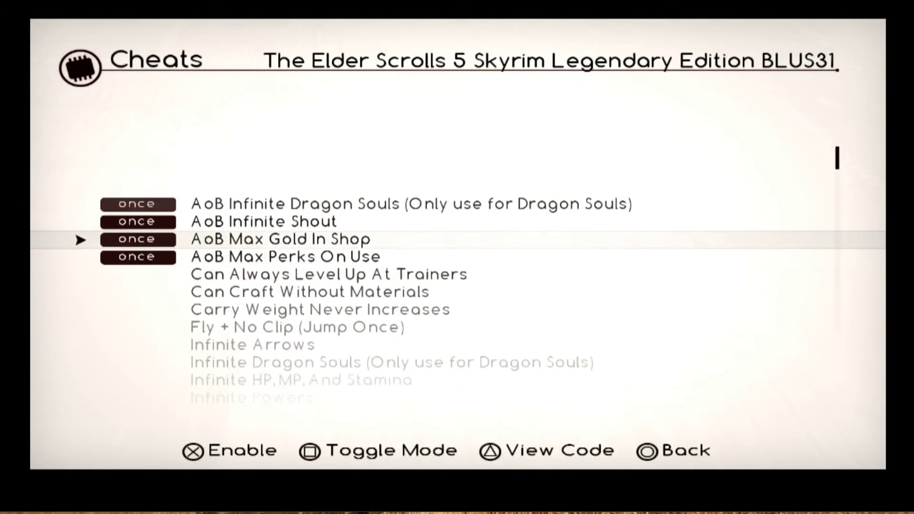
pyautogui.press('Down')
pyautogui.press('Down')
pyautogui.press('Return')
pyautogui.press('Down')
pyautogui.press('Return')
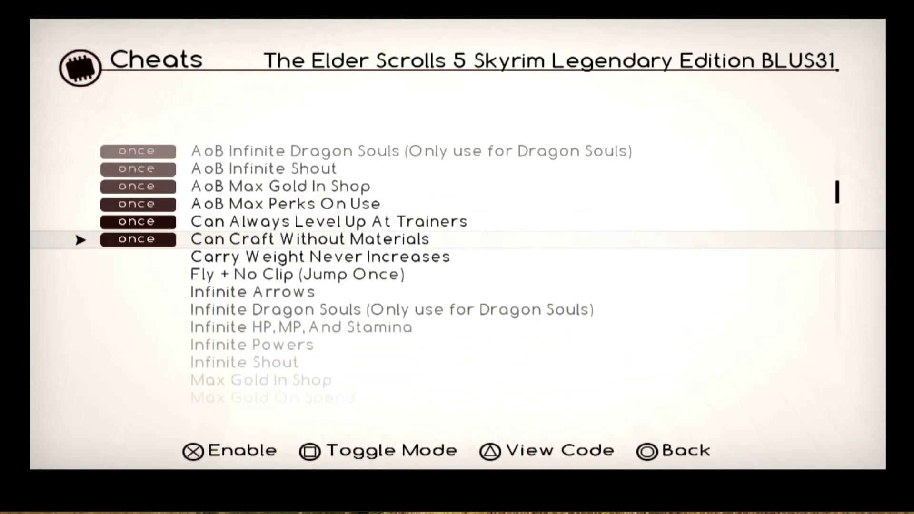
pyautogui.press('Down')
pyautogui.press('Return')
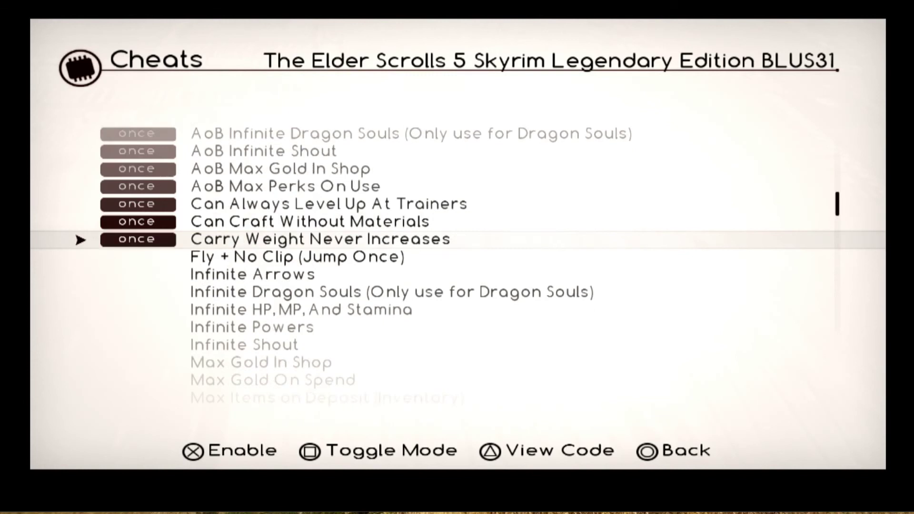
# Enable Infinite Arrows, leaving out Fly + No Clip, and turn the non-AoB Infinite Dragon Souls cheat on and off again
pyautogui.press('Down')
pyautogui.press('Down')
pyautogui.press('Return')
pyautogui.press('Down')
pyautogui.press('Return')
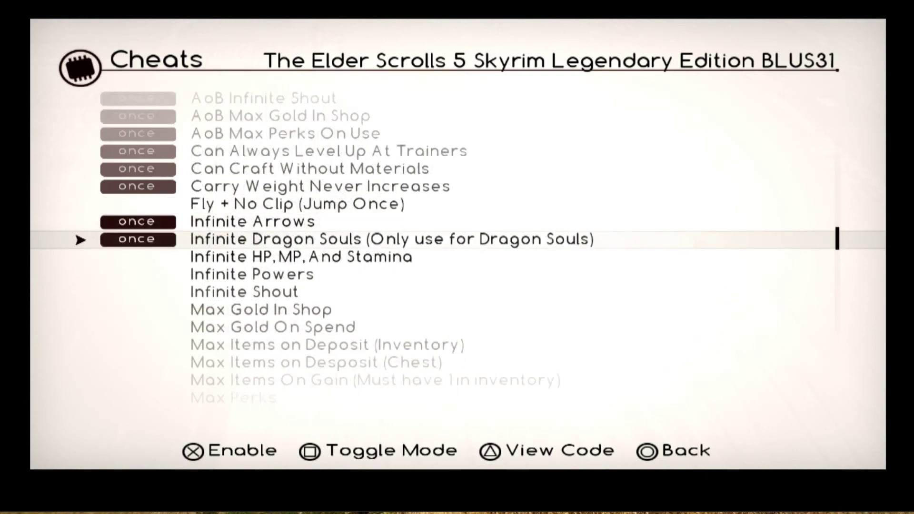
pyautogui.press('Return')
pyautogui.press('Down')
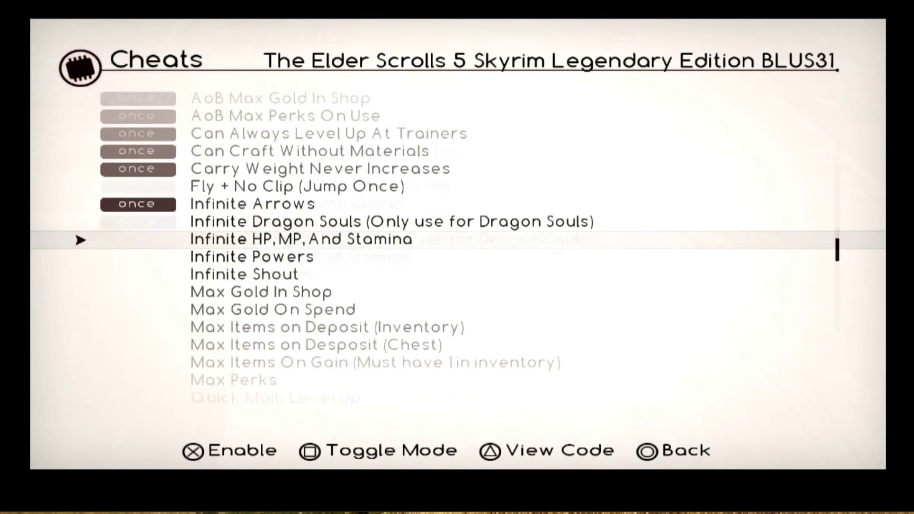
# Enable the Infinite HP, MP, And Stamina, Infinite Powers, Infinite Shout and non-AoB Max Gold In Shop cheats
pyautogui.press('Return')
pyautogui.press('Down')
pyautogui.press('Return')
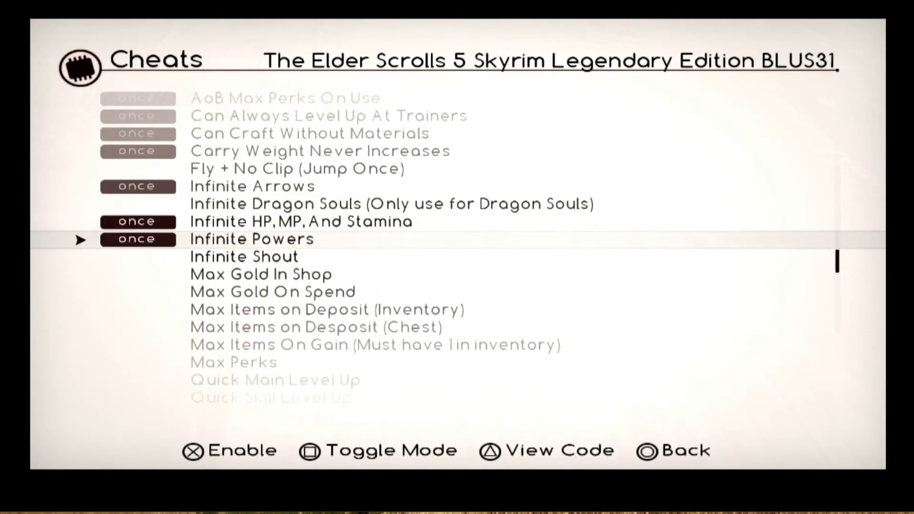
pyautogui.press('Down')
pyautogui.press('Return')
pyautogui.press('Down')
pyautogui.press('Return')
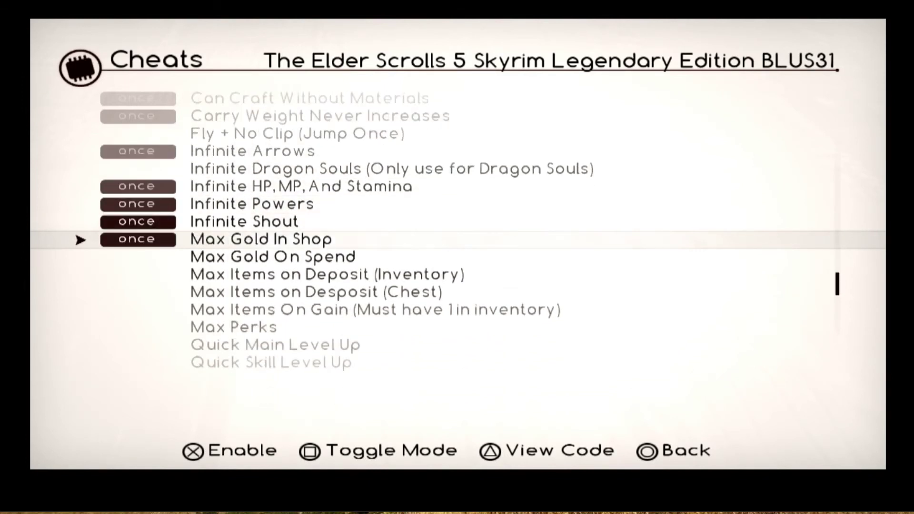
# Enable the Max Gold On Spend and Max Perks cheats, leaving out the three Max Items cheats
pyautogui.press('Down')
pyautogui.press('Return')
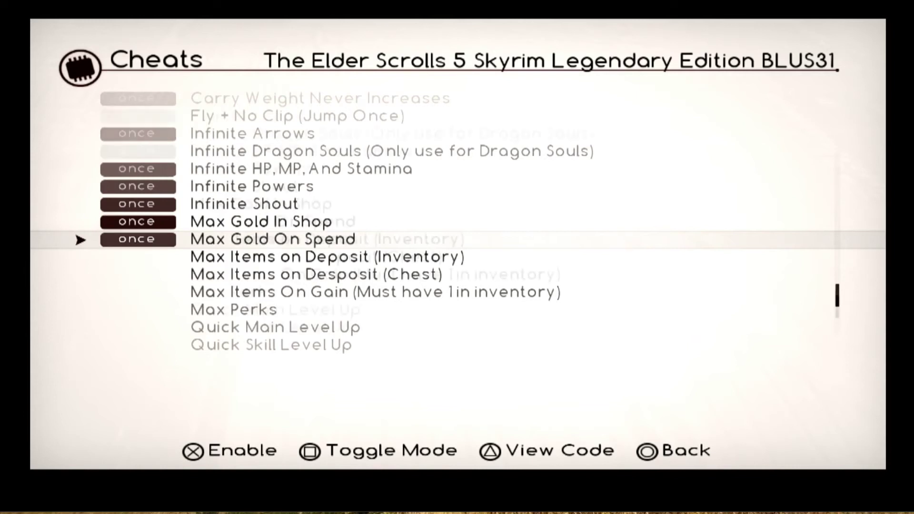
pyautogui.press('Down')
pyautogui.press('Down')
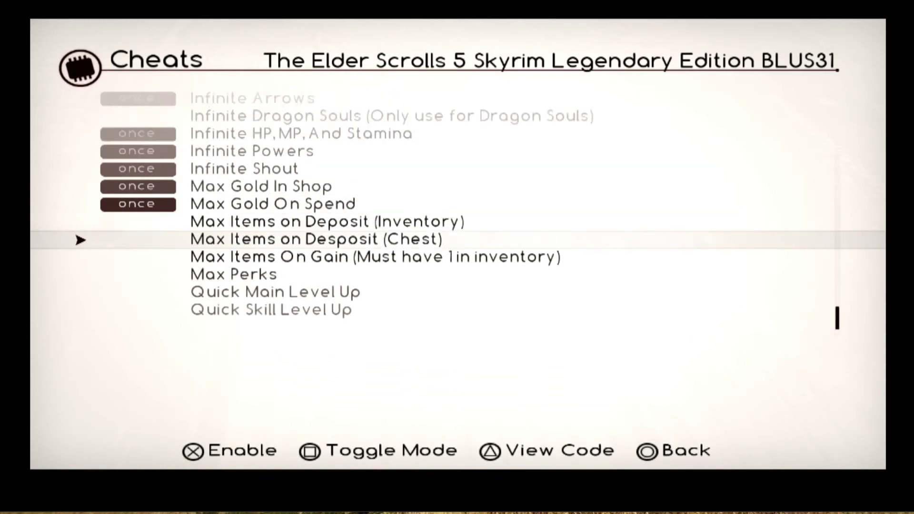
pyautogui.press('Down')
pyautogui.press('Down')
pyautogui.press('Return')
pyautogui.press('Down')
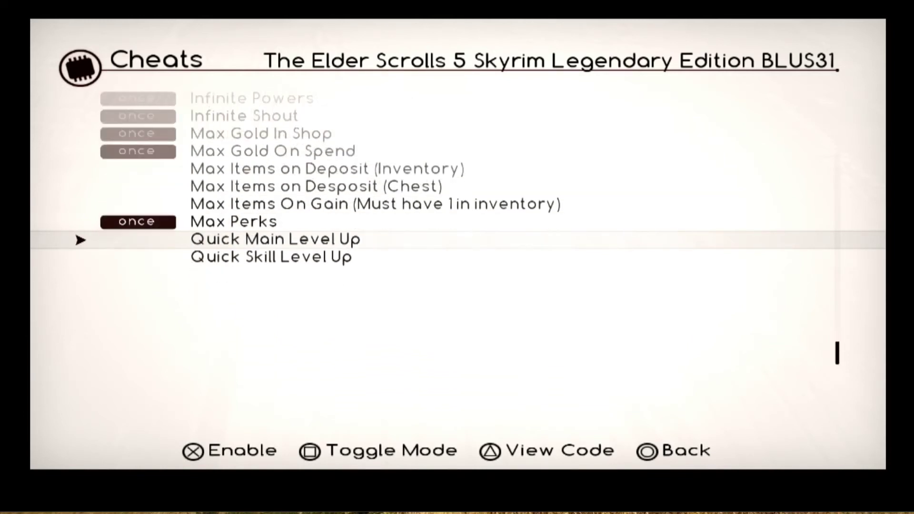
# Enable the Quick Main Level Up and Quick Skill Level Up cheats
pyautogui.press('Return')
pyautogui.press('Down')
pyautogui.press('Return')
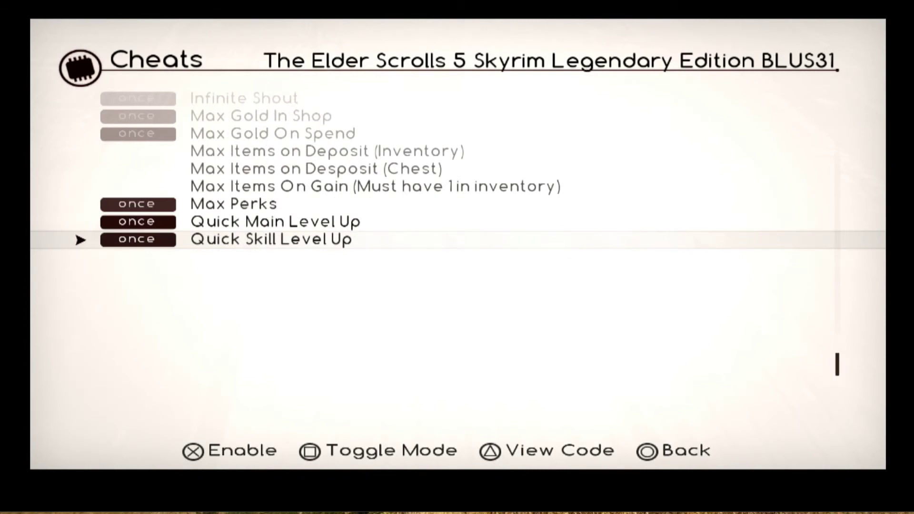
# Review the whole Skyrim cheat list from its end back to the first AoB cheat, checking which cheats are enabled
pyautogui.press('Up')
pyautogui.press('Up')
pyautogui.press('Up')
pyautogui.press('Up')
pyautogui.press('Up')
pyautogui.press('Up')
pyautogui.press('Up')
pyautogui.press('Up')
pyautogui.press('Up')
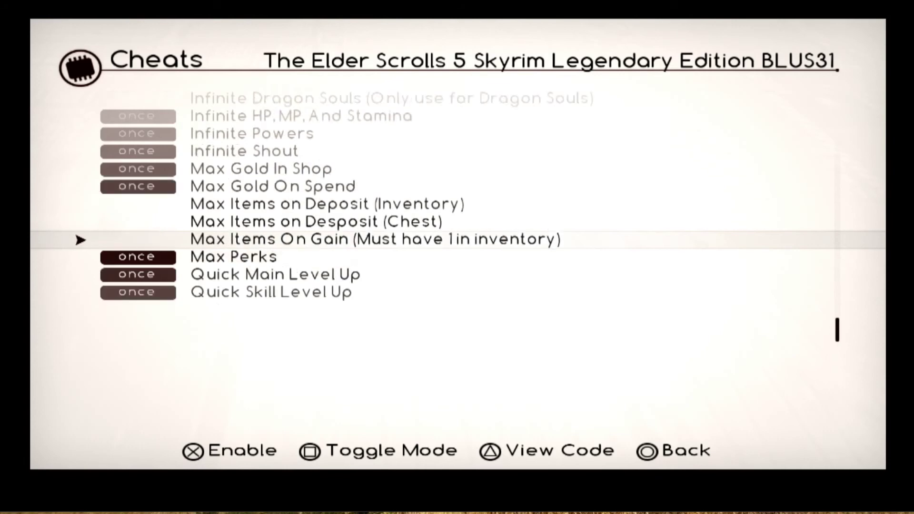
pyautogui.press('Up')
pyautogui.press('Up')
pyautogui.press('Up')
pyautogui.press('Up')
pyautogui.press('Up')
pyautogui.press('Up')
pyautogui.press('Up')
pyautogui.press('Up')
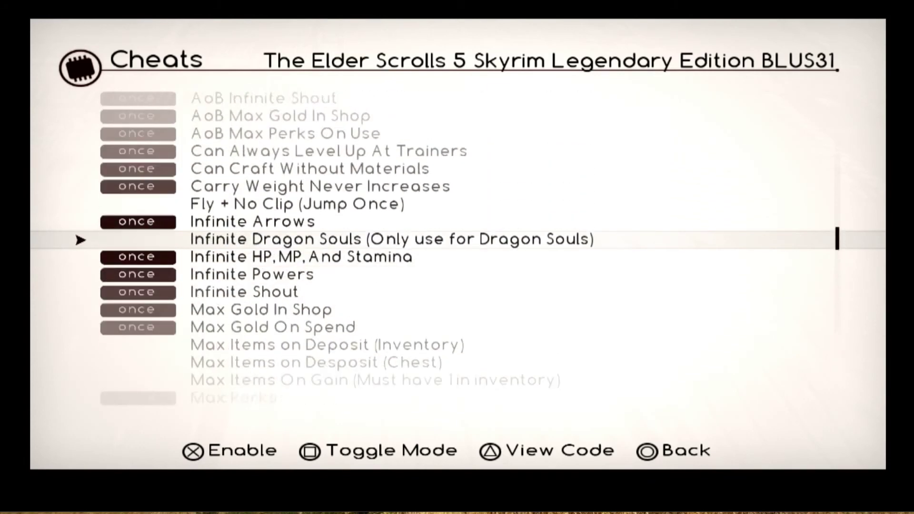
pyautogui.press('Up')
pyautogui.press('Up')
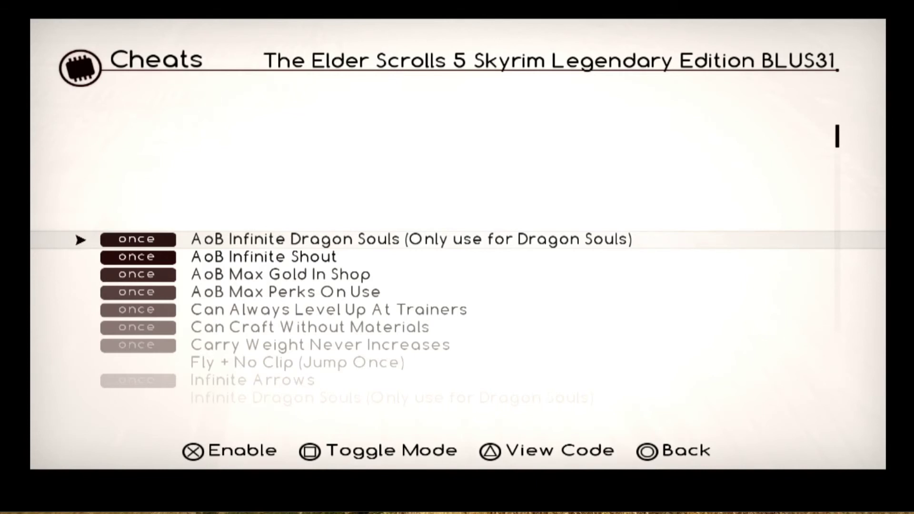
# Toggle the mode of the AoB Infinite Dragon Souls cheat away from once and back, and look over the cheats below it
pyautogui.press('s')
pyautogui.press('s')
pyautogui.press('Down')
pyautogui.press('Down')
pyautogui.press('Down')
pyautogui.press('Down')
pyautogui.press('Down')
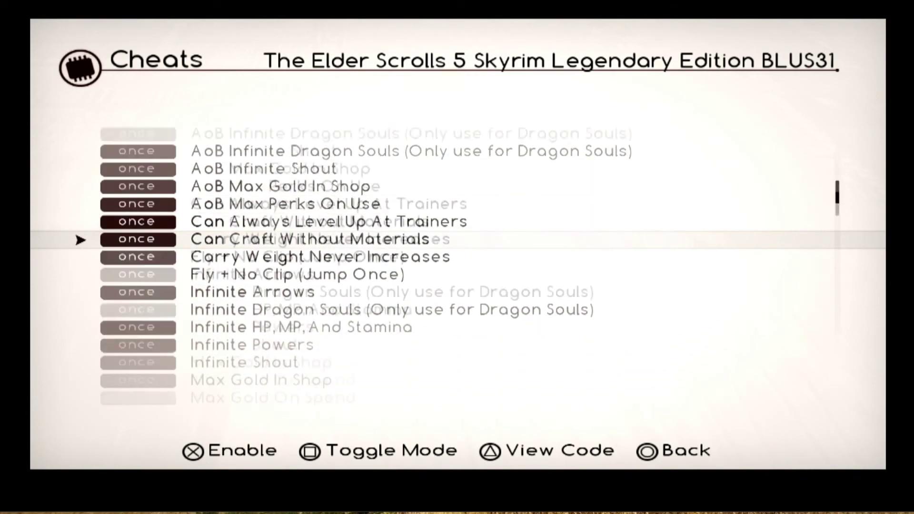
pyautogui.press('Up')
# Leave the Skyrim cheat list and select Start game on the Artemis main screen
pyautogui.press('Escape')
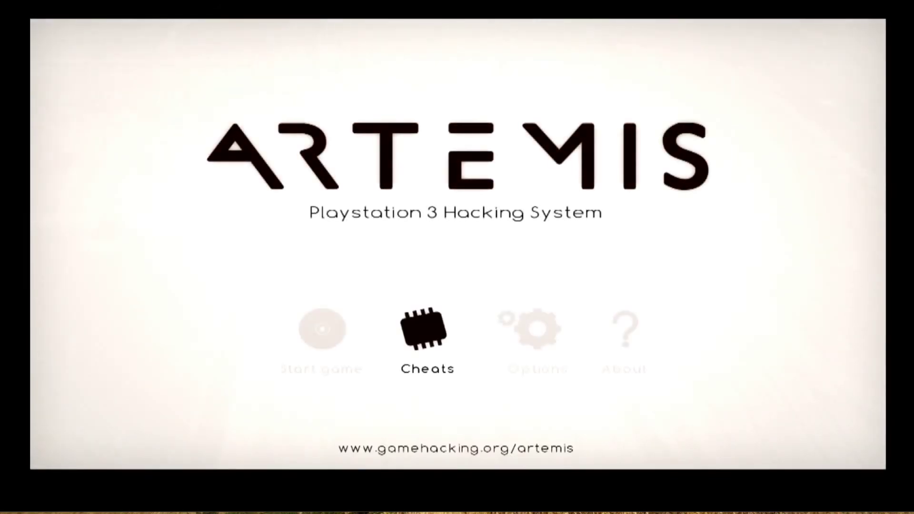
pyautogui.press('Left')
pyautogui.press('Right')
pyautogui.press('Right')
pyautogui.press('Left')
pyautogui.press('Left')
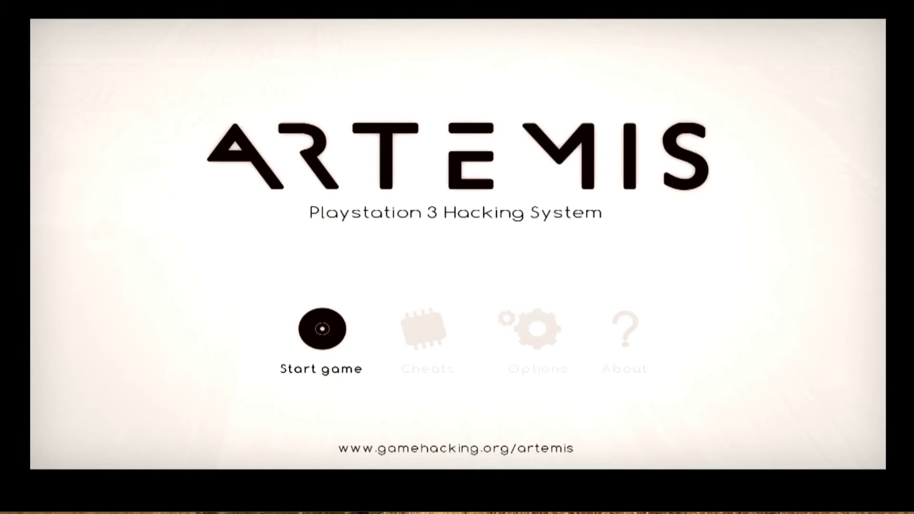
pyautogui.press('Right')
pyautogui.press('Left')
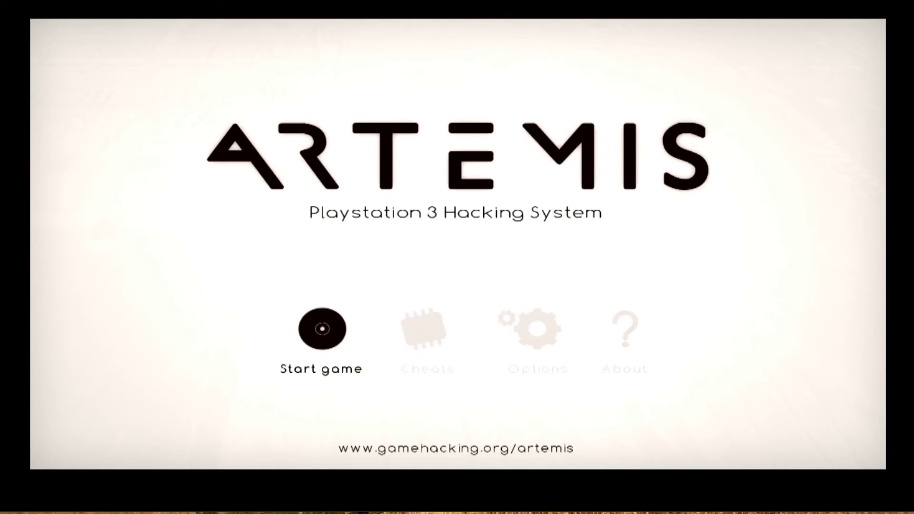